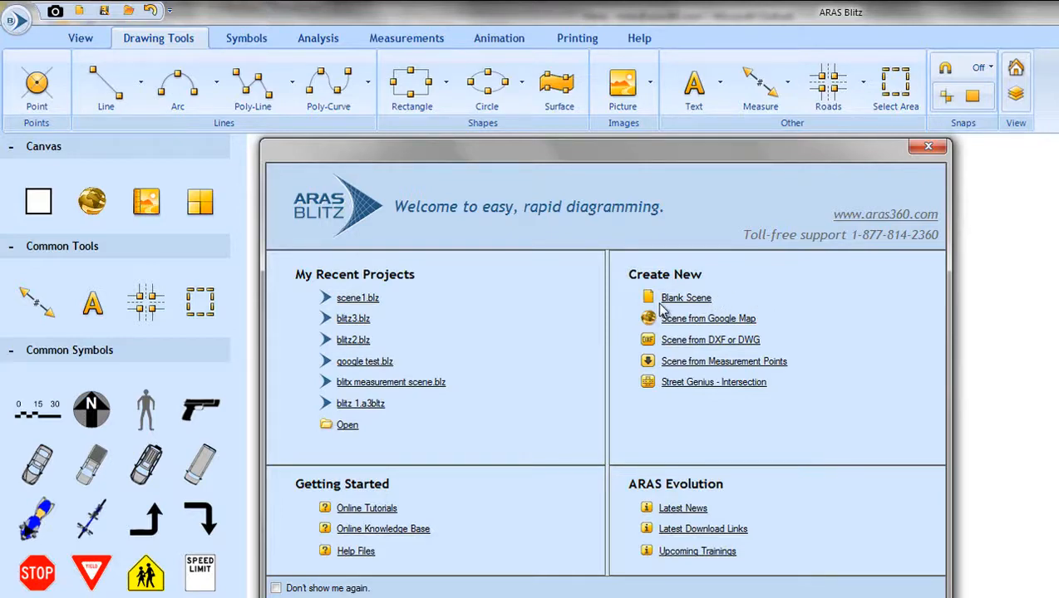
Create a new scene with the Street Genius intersection and bring the whole intersection into view.
{"action": "left_click", "coordinate": [689, 384]}
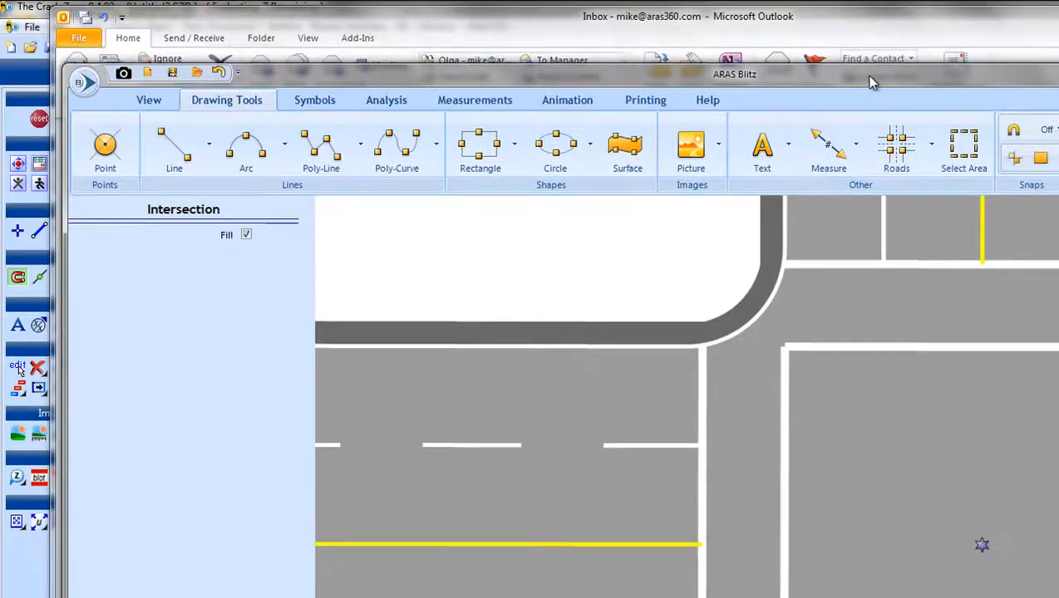
{"action": "mouse_move", "coordinate": [869, 76]}
{"action": "left_mouse_down"}
{"action": "mouse_move", "coordinate": [804, 48]}
{"action": "mouse_move", "coordinate": [803, 15]}
{"action": "left_mouse_up"}
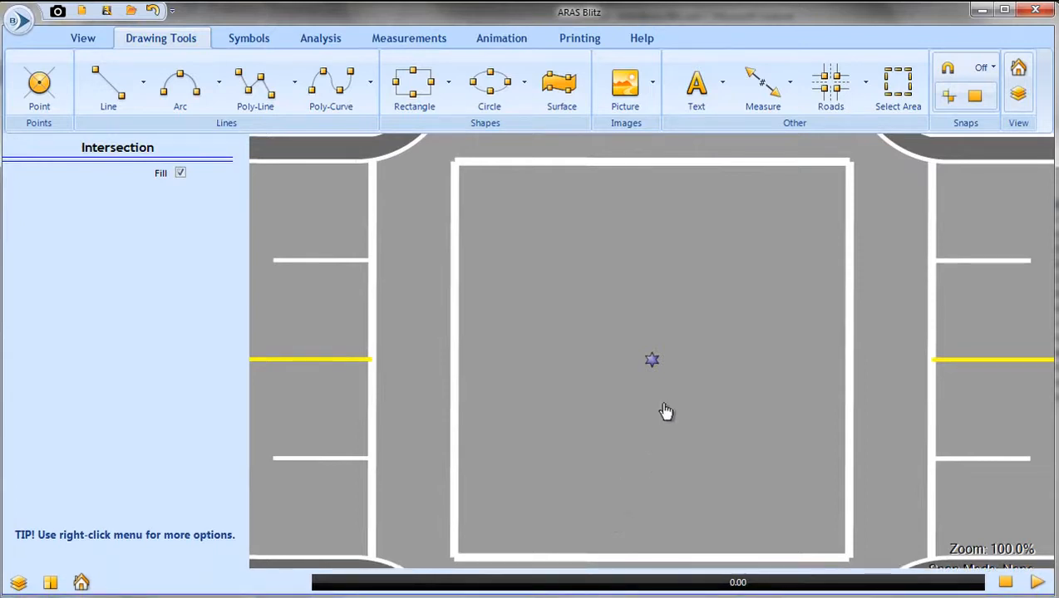
{"action": "scroll", "coordinate": [646, 407], "scroll_direction": "down", "scroll_amount": 2}
{"action": "scroll", "coordinate": [646, 407], "scroll_direction": "down", "scroll_amount": 1}
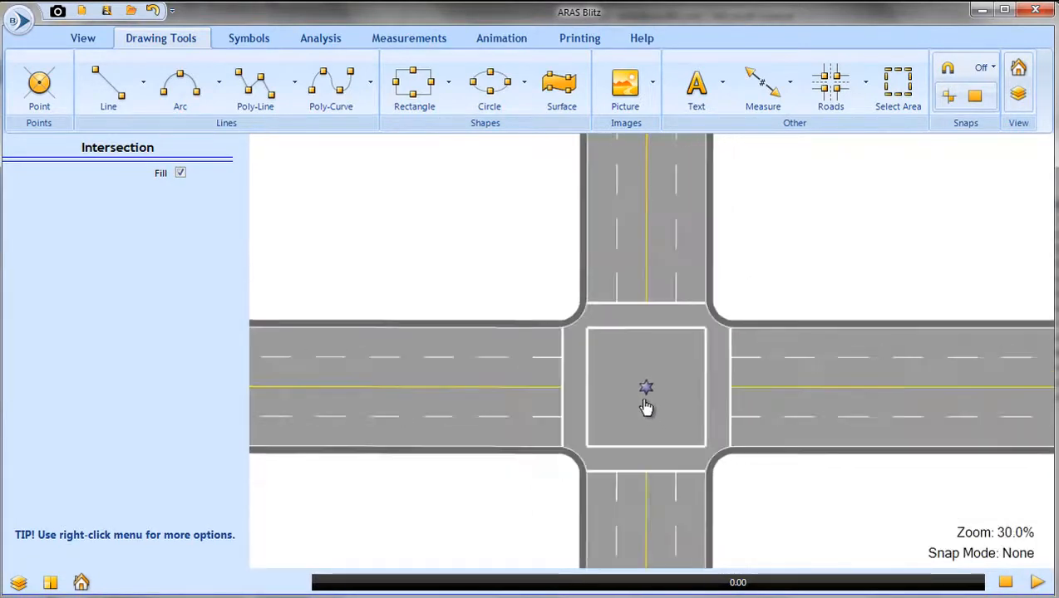
{"action": "scroll", "coordinate": [645, 408], "scroll_direction": "down", "scroll_amount": 1}
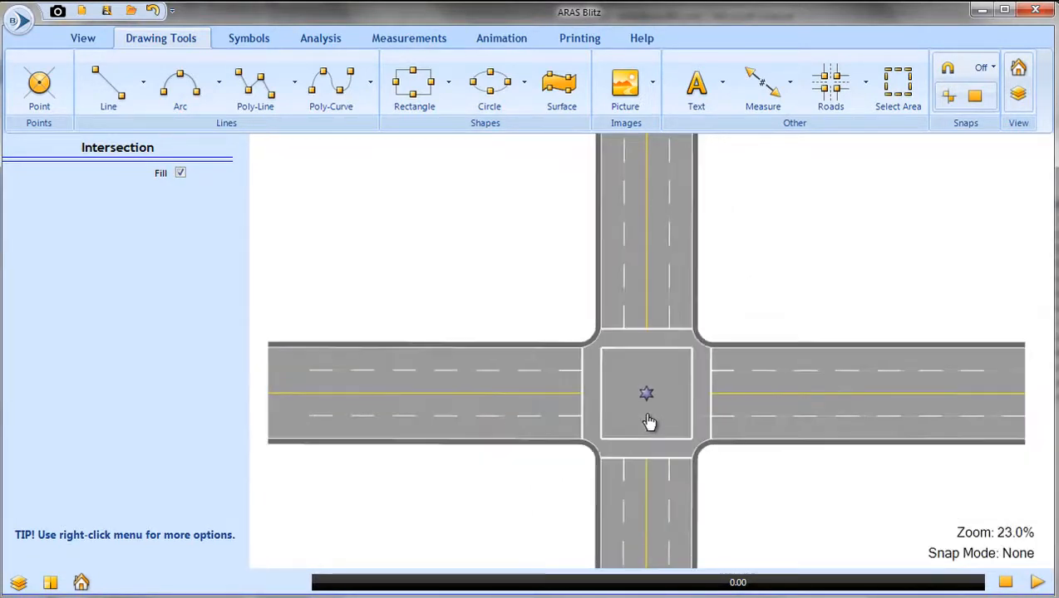
Reshape the intersection by angling the western road down to the southwest and enlarging the curve radii of all four corners.
{"action": "left_click", "coordinate": [509, 398]}
{"action": "left_click_drag", "start_coordinate": [269, 392], "coordinate": [304, 527]}
{"action": "left_click_drag", "start_coordinate": [572, 472], "coordinate": [482, 515]}
{"action": "left_click_drag", "start_coordinate": [692, 462], "coordinate": [698, 540]}
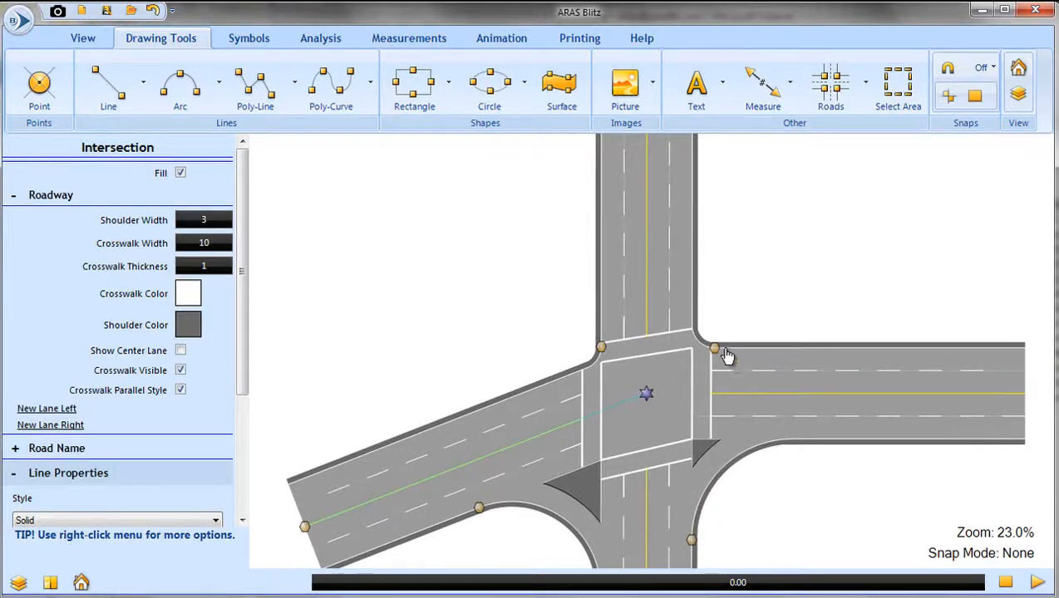
{"action": "left_click_drag", "start_coordinate": [715, 348], "coordinate": [800, 351]}
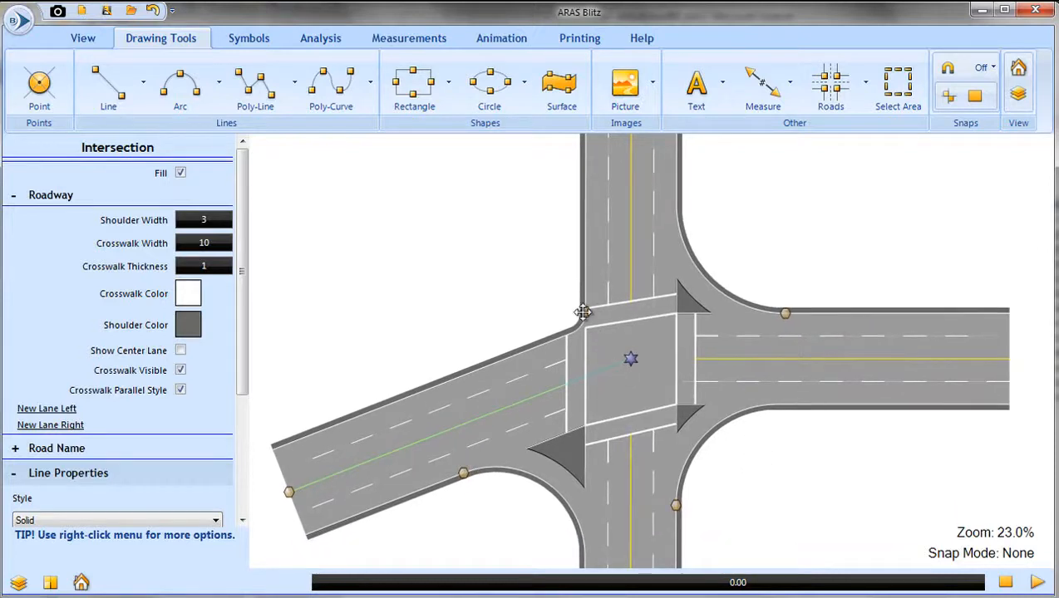
{"action": "left_click_drag", "start_coordinate": [583, 313], "coordinate": [585, 250]}
Add a new left lane to the eastern road, along its northern side.
{"action": "left_click", "coordinate": [769, 382]}
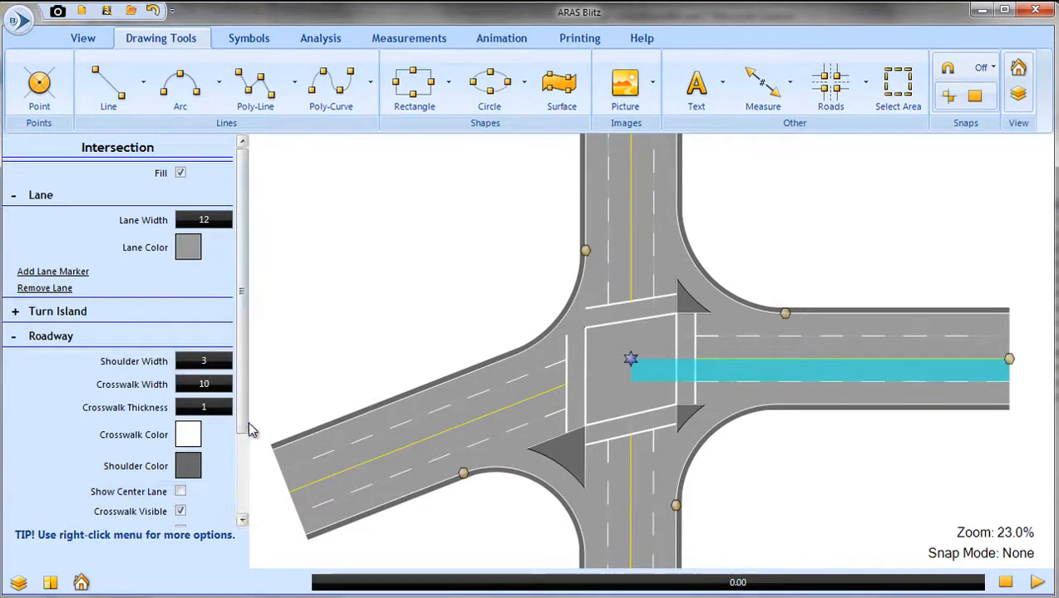
{"action": "left_click_drag", "start_coordinate": [245, 428], "coordinate": [245, 485]}
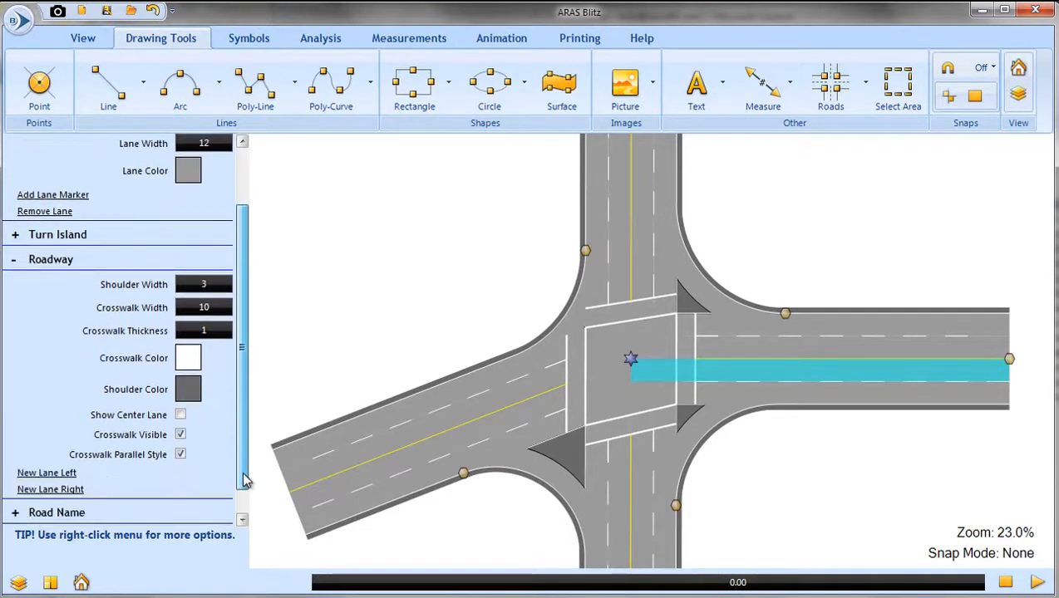
{"action": "left_click", "coordinate": [60, 473]}
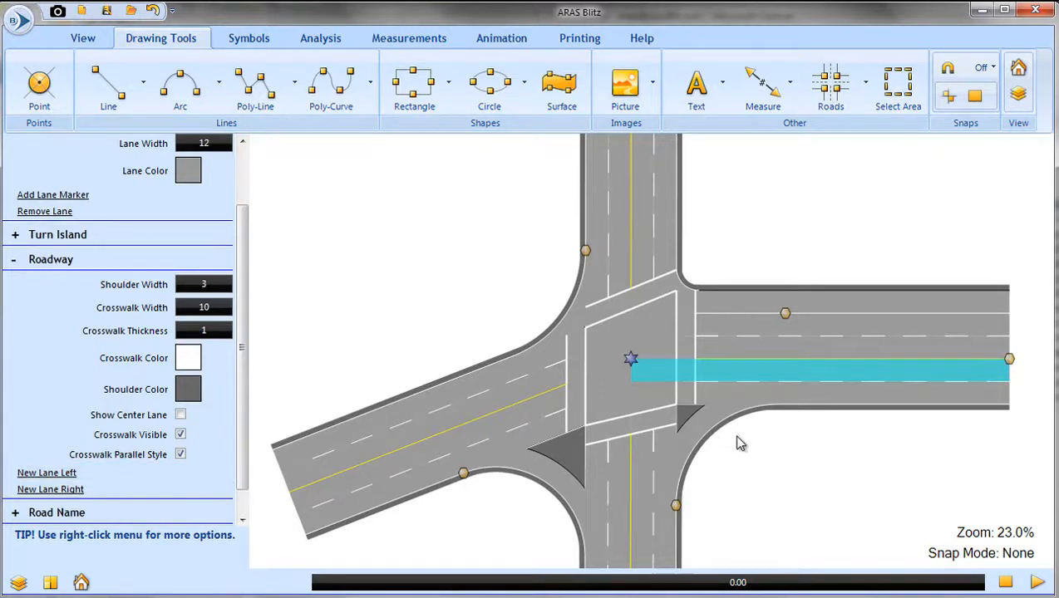
Add a turn-arrow lane marker to the eastern road's lane just north of the yellow centre line.
{"action": "left_click", "coordinate": [738, 350]}
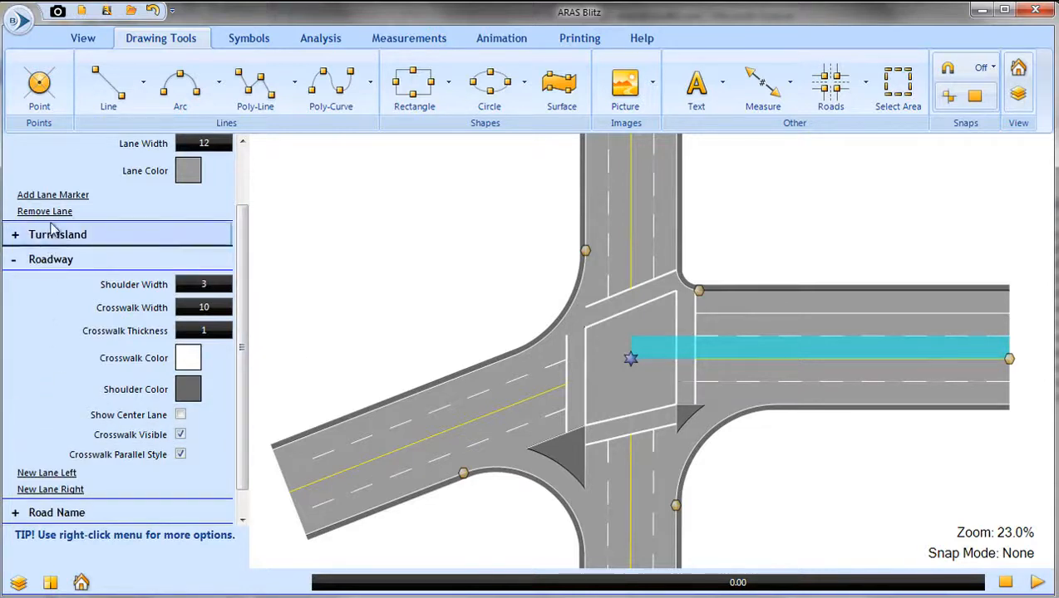
{"action": "left_click", "coordinate": [50, 196]}
{"action": "left_click", "coordinate": [792, 496]}
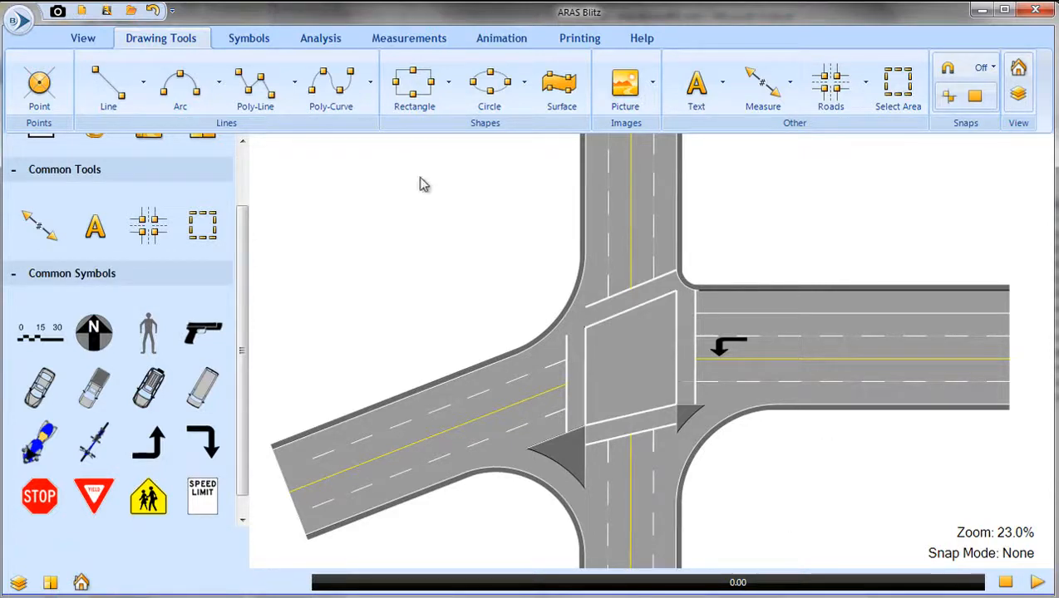
Look up the 2011 Audi A3 4DR HATCH 2.0T QUATTRO in the vehicle database.
{"action": "left_click", "coordinate": [272, 42]}
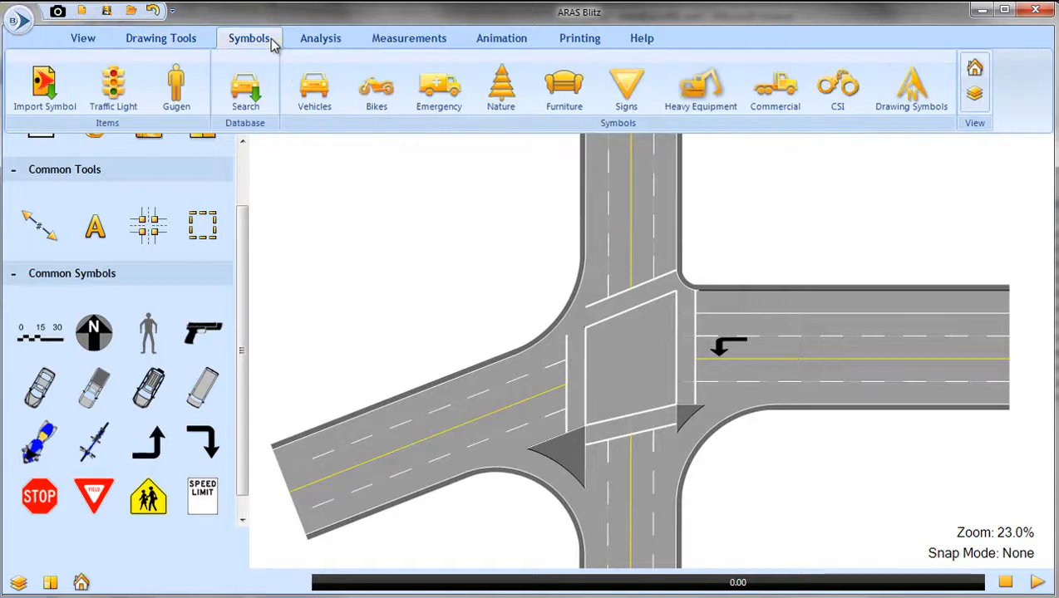
{"action": "left_click", "coordinate": [249, 86]}
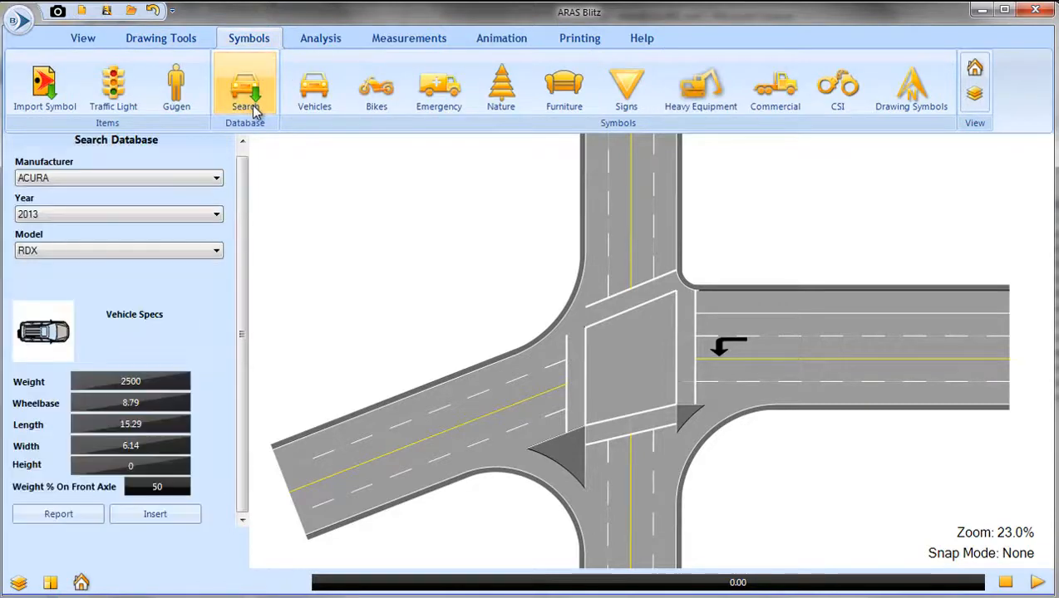
{"action": "left_click", "coordinate": [171, 178]}
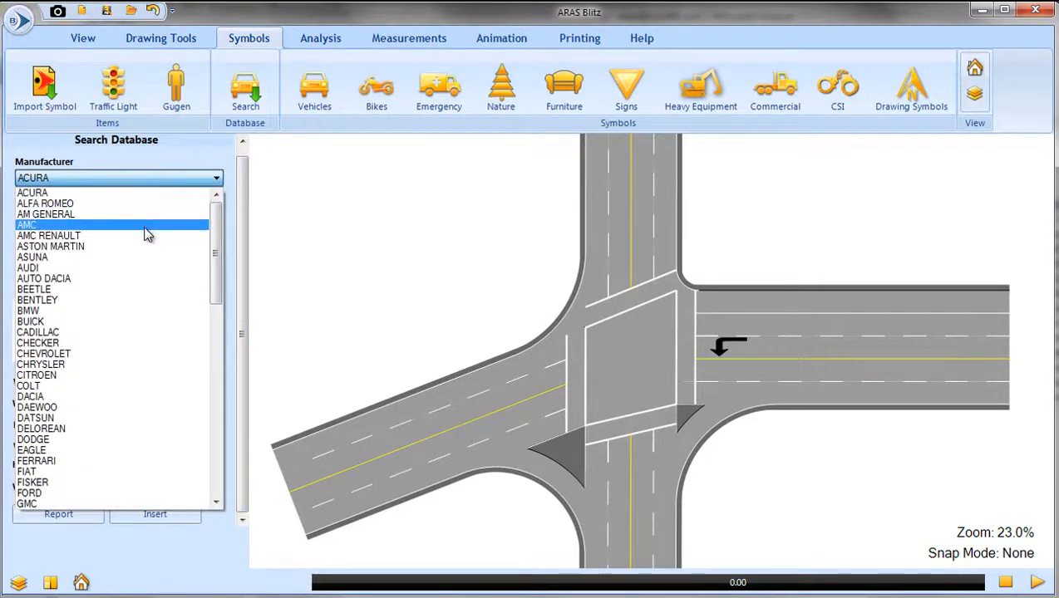
{"action": "left_click", "coordinate": [133, 268]}
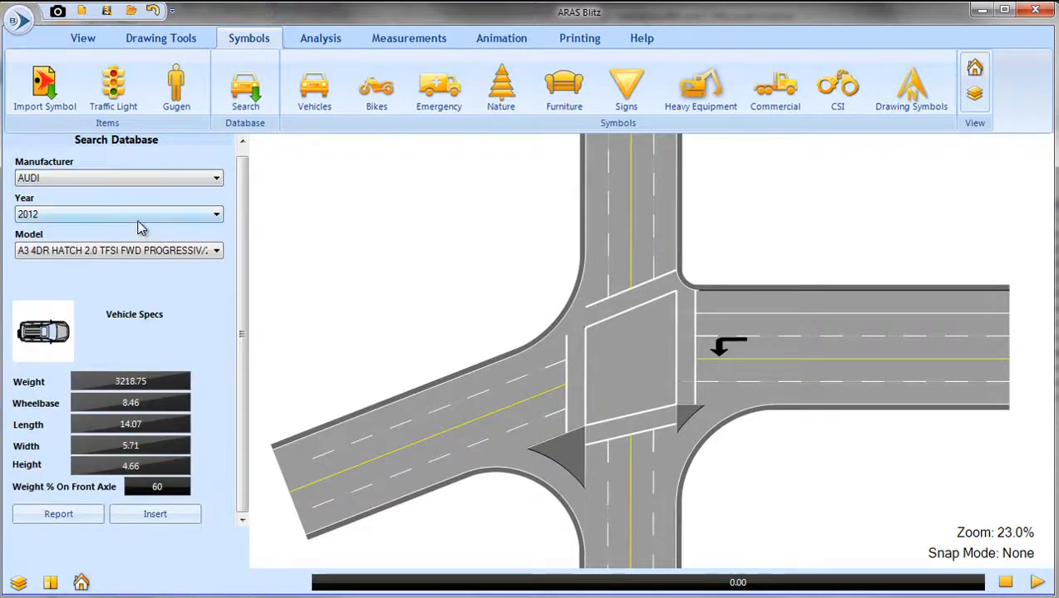
{"action": "left_click", "coordinate": [137, 218]}
{"action": "left_click", "coordinate": [130, 239]}
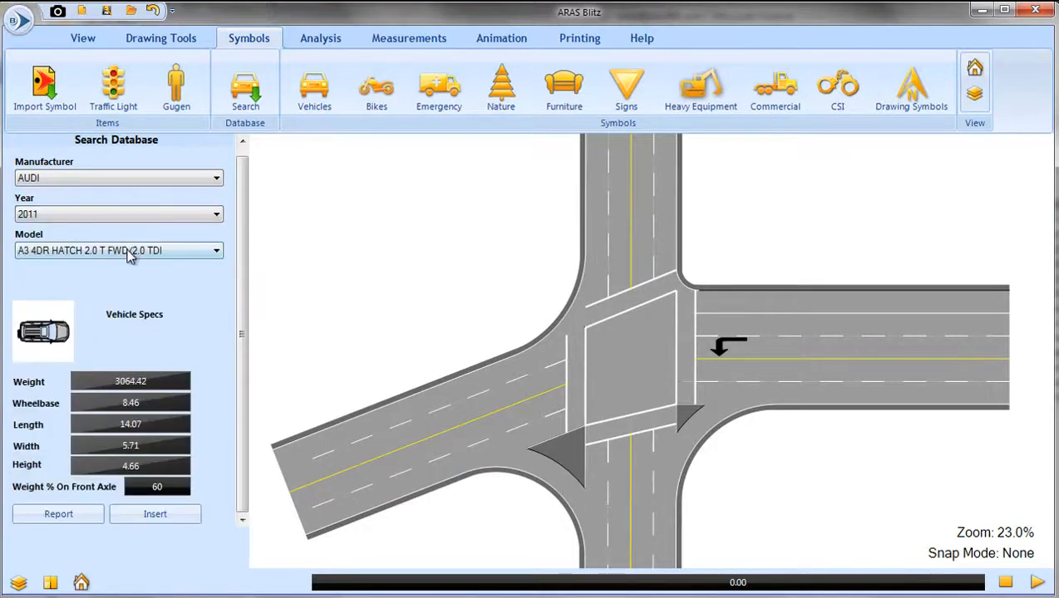
{"action": "left_click", "coordinate": [129, 253]}
{"action": "left_click", "coordinate": [120, 284]}
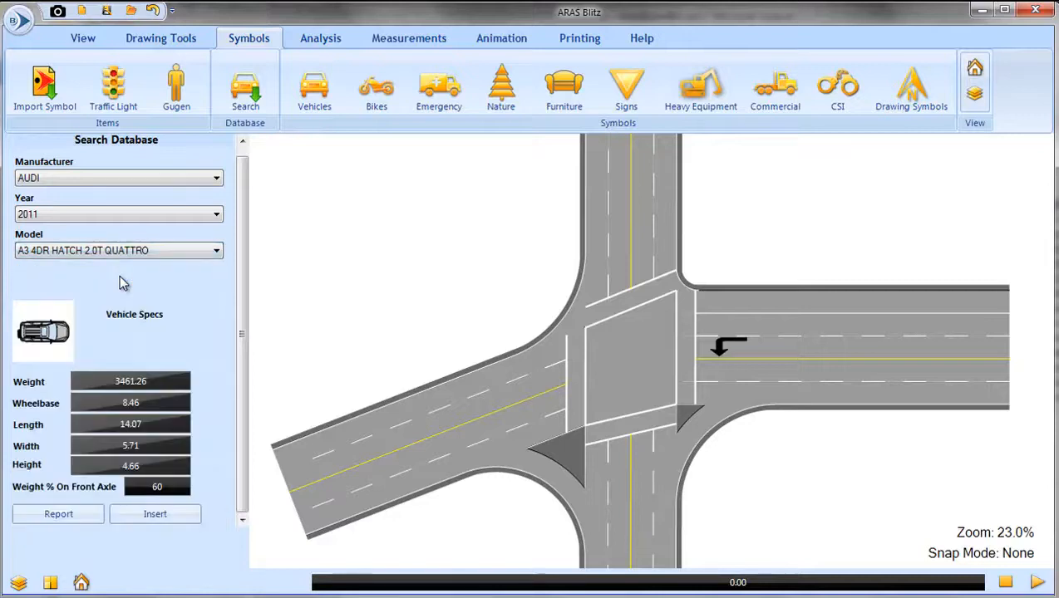
Insert the Audi in the western road's lane south of the centre line and rotate it about 17 degrees to follow the road.
{"action": "left_click", "coordinate": [166, 513]}
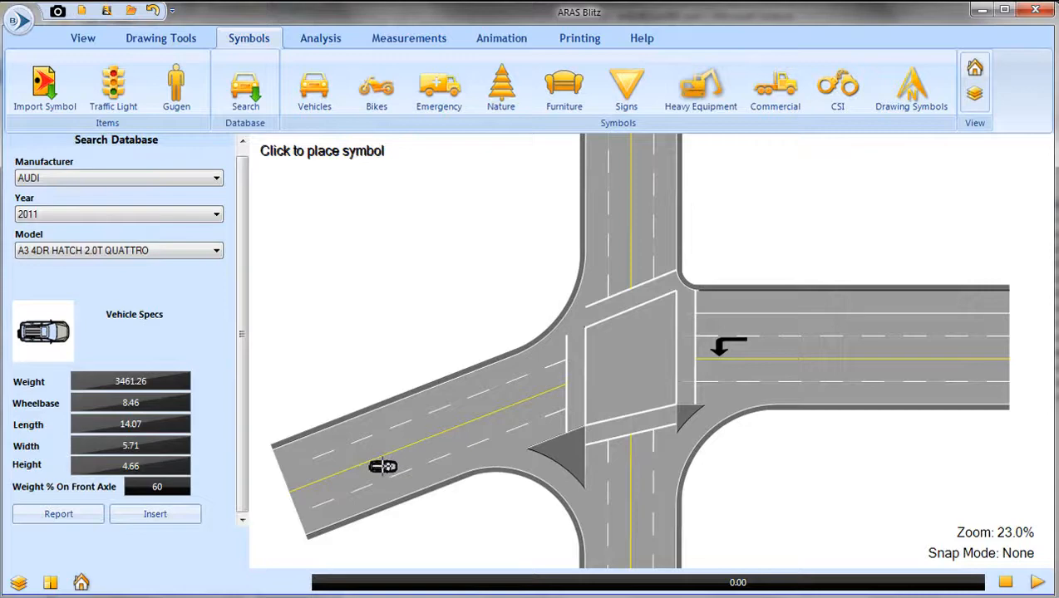
{"action": "left_click", "coordinate": [382, 464]}
{"action": "scroll", "coordinate": [385, 470], "scroll_direction": "up", "scroll_amount": 4}
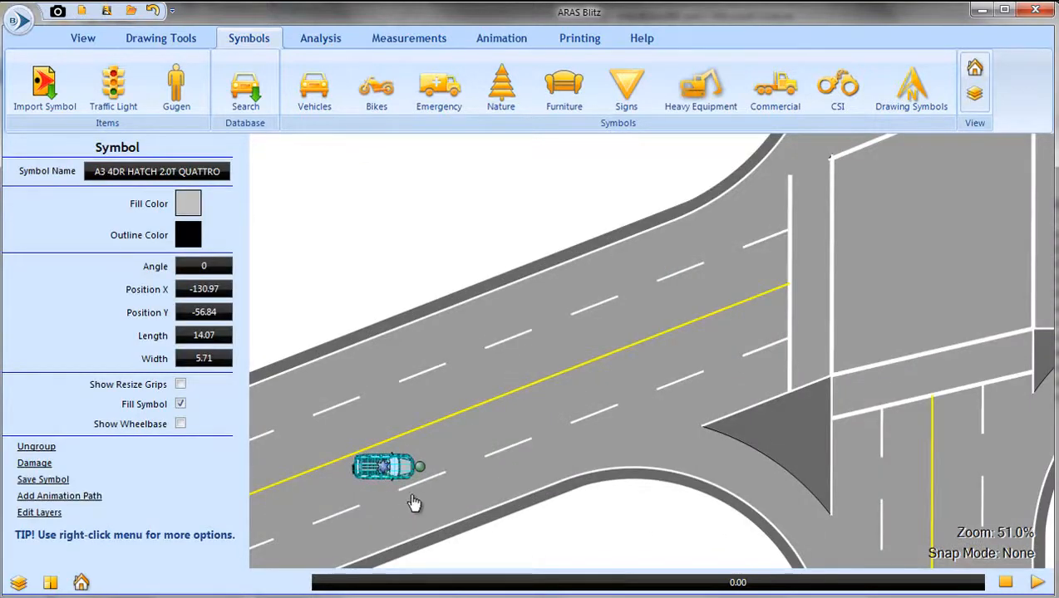
{"action": "left_click_drag", "start_coordinate": [420, 467], "coordinate": [422, 453]}
{"action": "scroll", "coordinate": [451, 475], "scroll_direction": "down", "scroll_amount": 4}
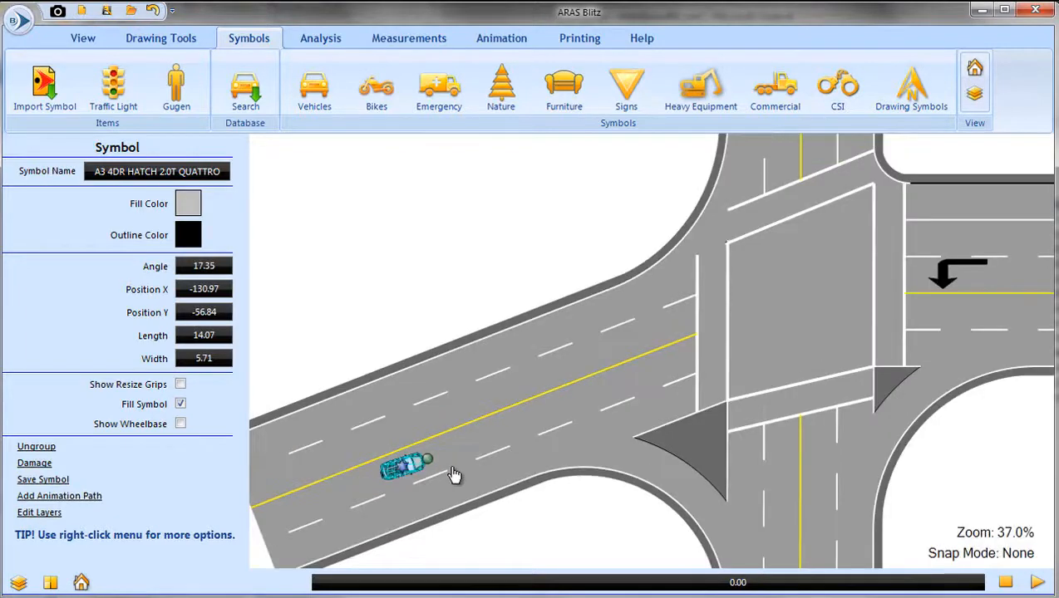
{"action": "left_click_drag", "start_coordinate": [504, 521], "coordinate": [414, 471]}
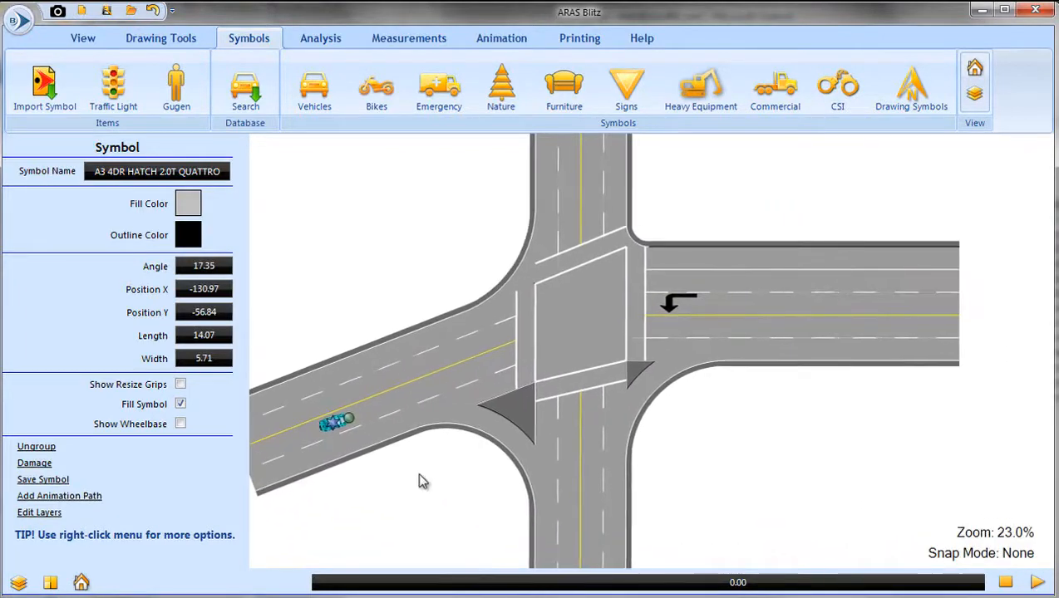
Look up the 2010 BMW 5 SERIES 528i 4DR SEDAN RWD in the vehicle database.
{"action": "left_click", "coordinate": [259, 104]}
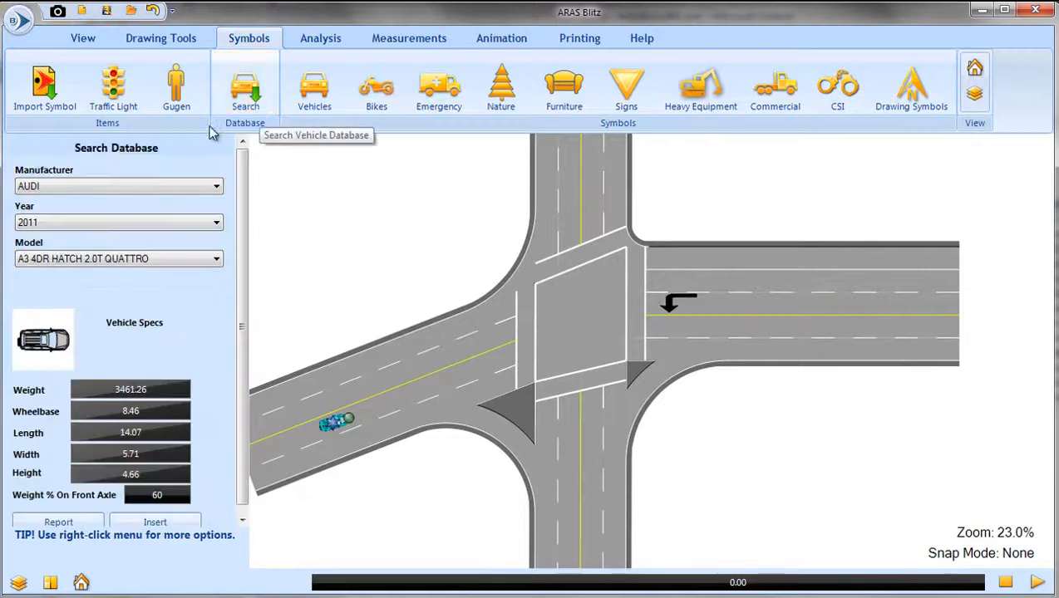
{"action": "left_click", "coordinate": [161, 188]}
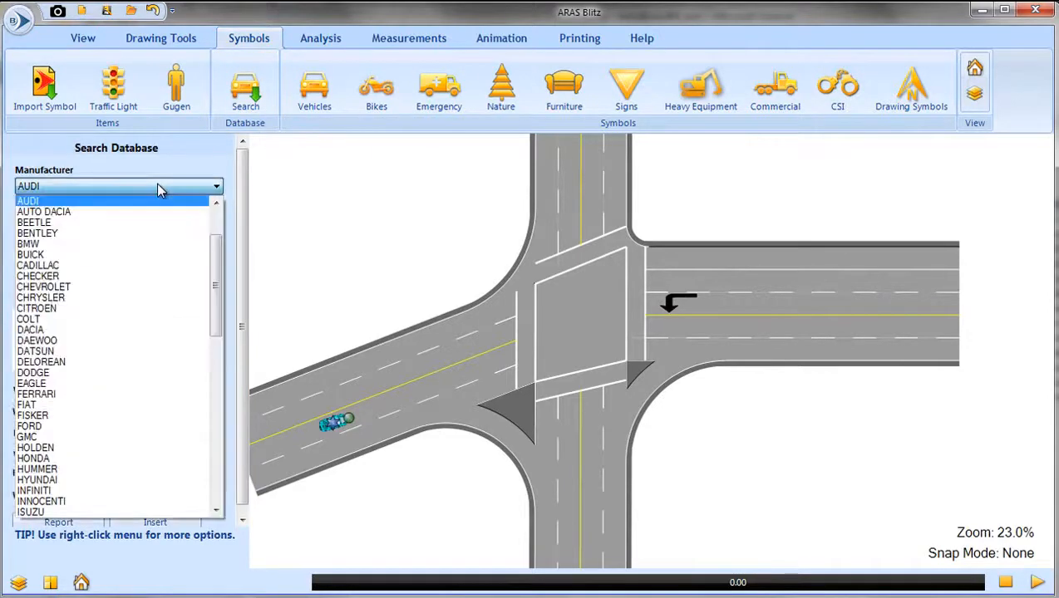
{"action": "left_click", "coordinate": [54, 244]}
{"action": "left_click", "coordinate": [70, 221]}
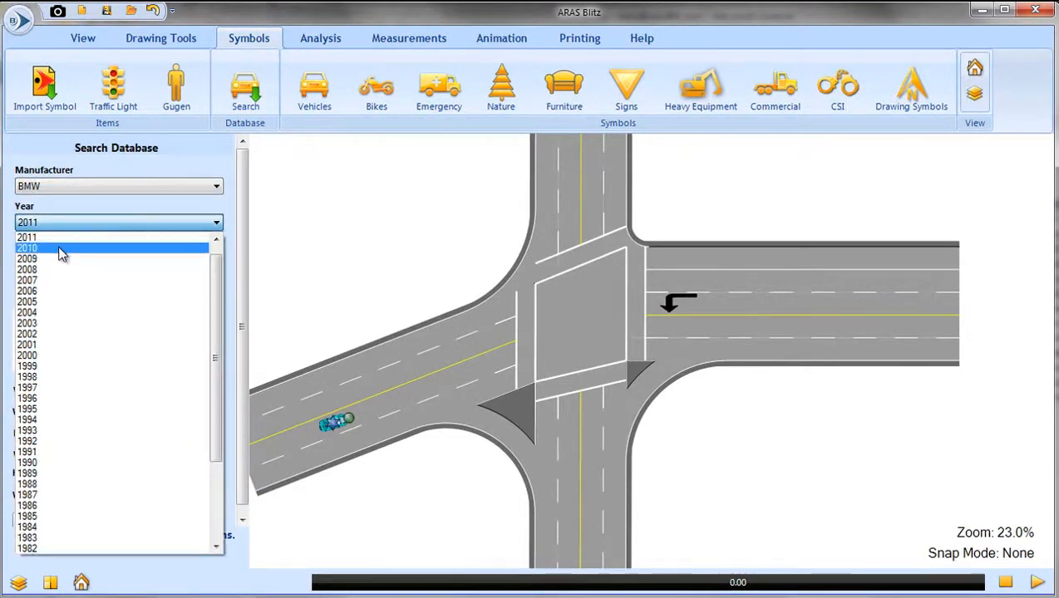
{"action": "left_click", "coordinate": [62, 247]}
{"action": "left_click", "coordinate": [64, 259]}
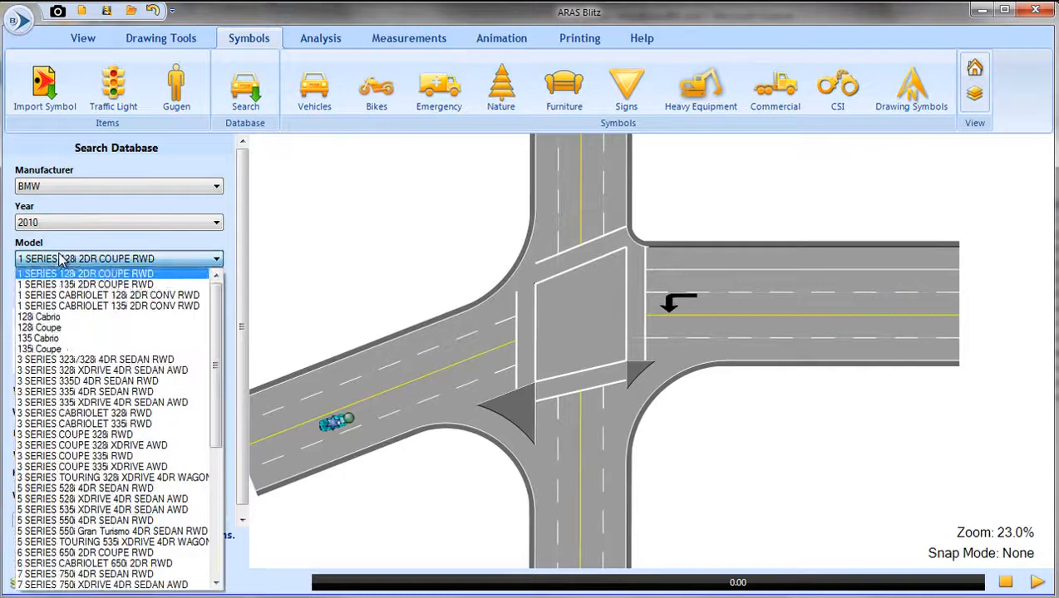
{"action": "left_click", "coordinate": [53, 488]}
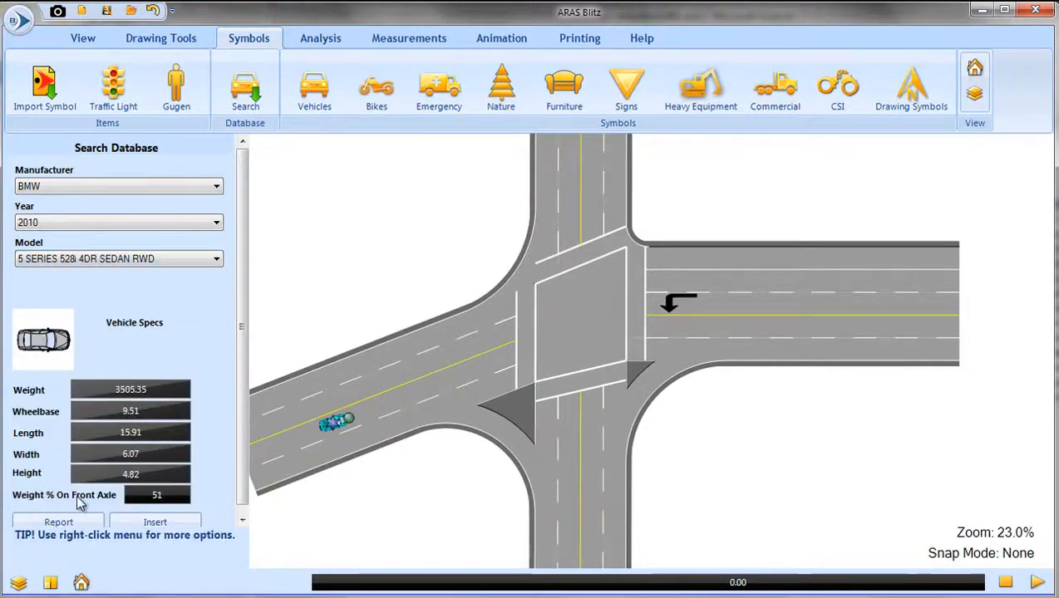
Insert the BMW in the southern road's lane east of the centre line and rotate it about 89 degrees to face north.
{"action": "left_click", "coordinate": [158, 522]}
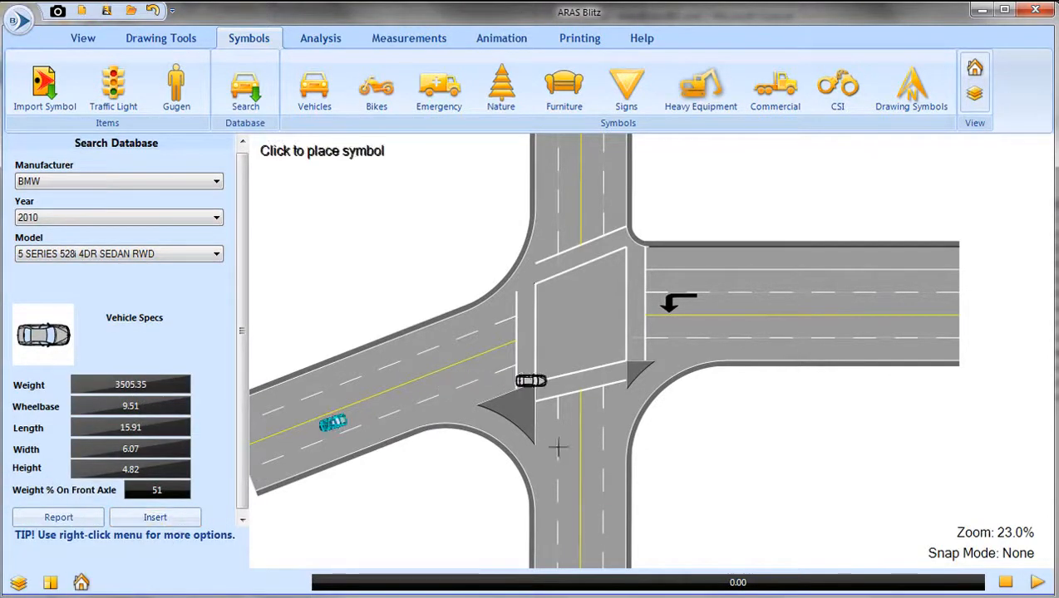
{"action": "left_click", "coordinate": [596, 522]}
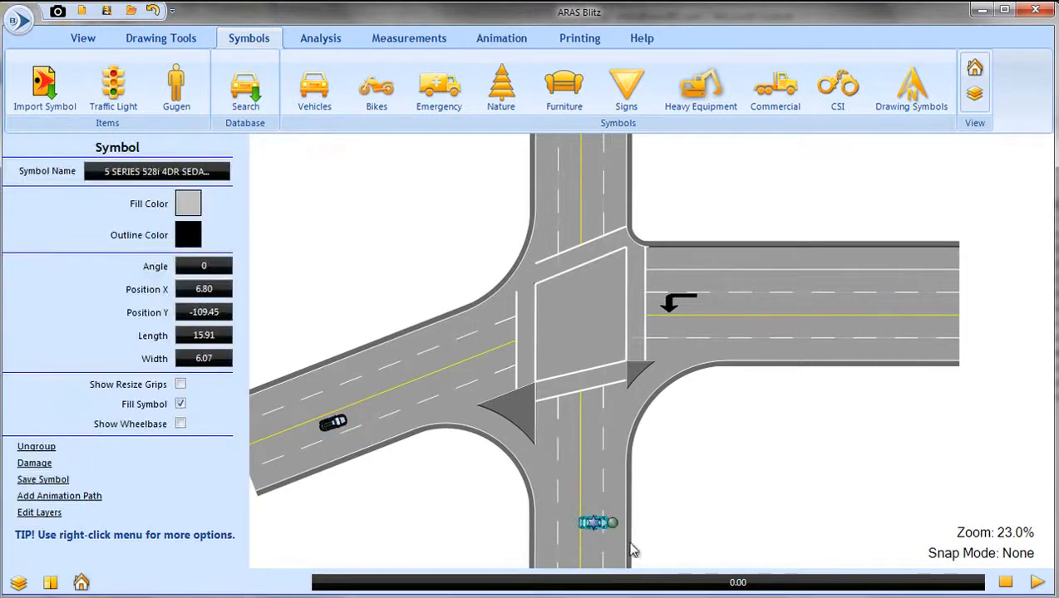
{"action": "left_click_drag", "start_coordinate": [703, 504], "coordinate": [731, 480]}
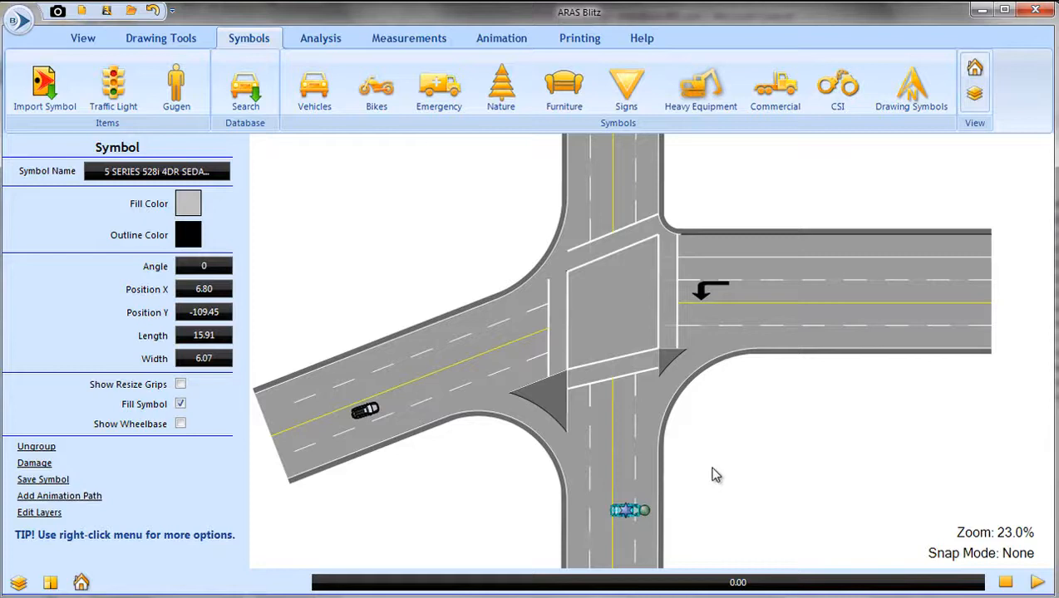
{"action": "left_click_drag", "start_coordinate": [653, 511], "coordinate": [627, 473]}
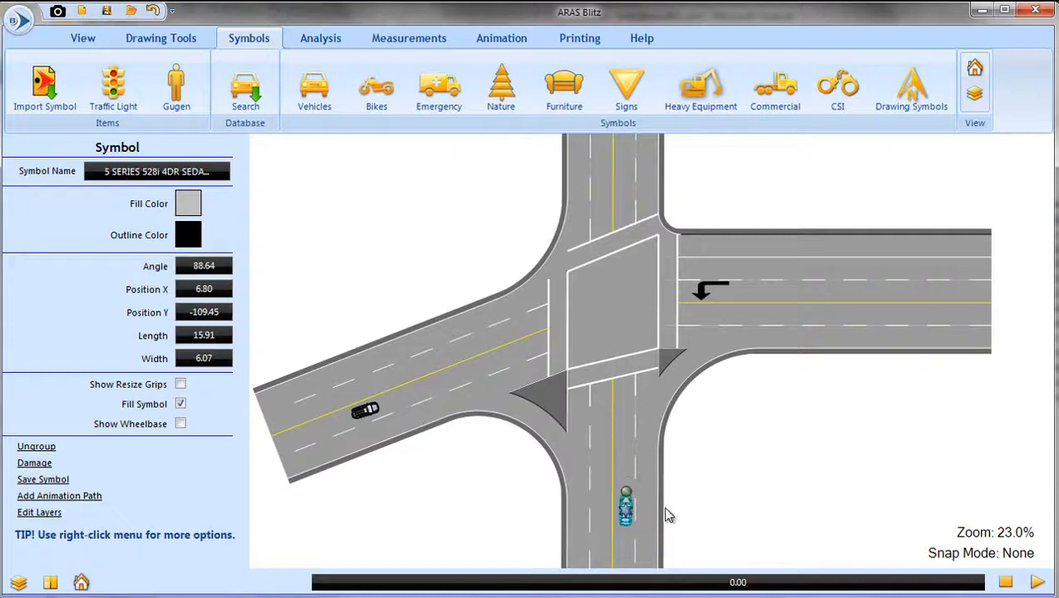
{"action": "left_click_drag", "start_coordinate": [705, 504], "coordinate": [715, 493]}
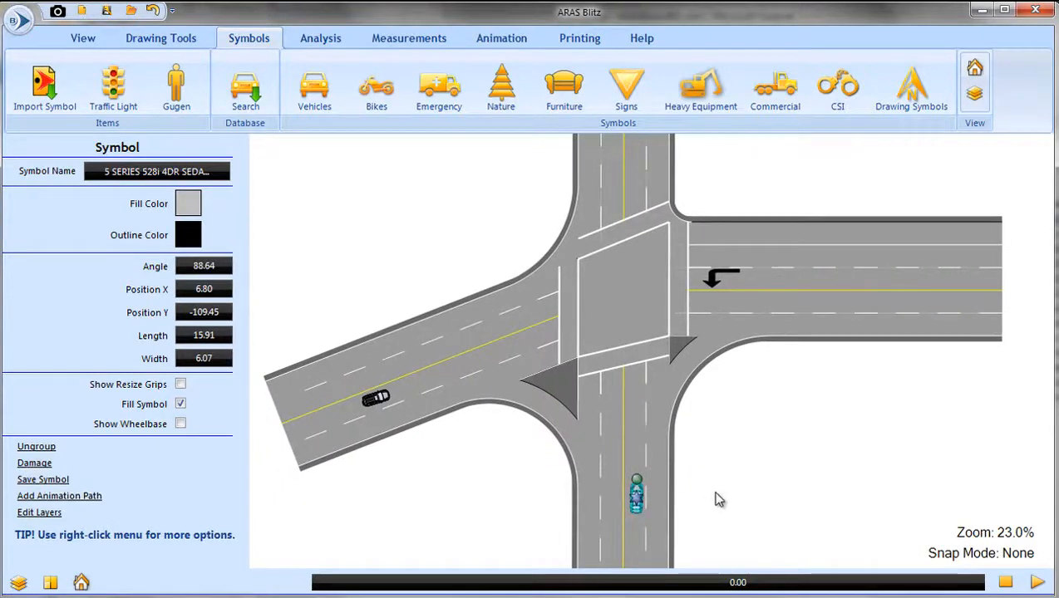
Add a two-segment animation path to the BMW, about 96.5 straight into the intersection and about 57.8 curving into the eastern road's northernmost lane.
{"action": "right_click", "coordinate": [639, 501]}
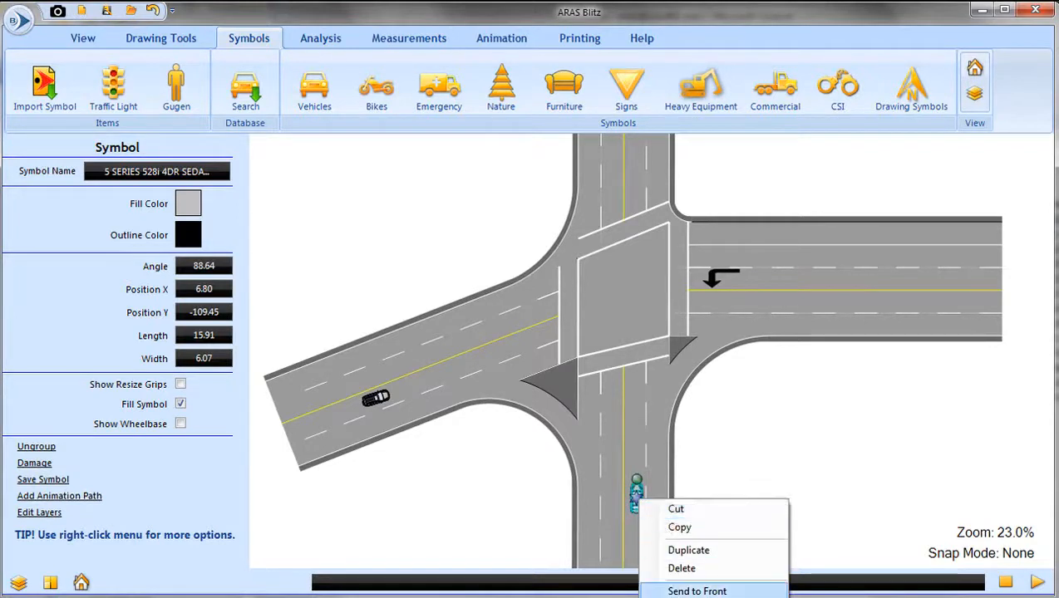
{"action": "left_click", "coordinate": [693, 596]}
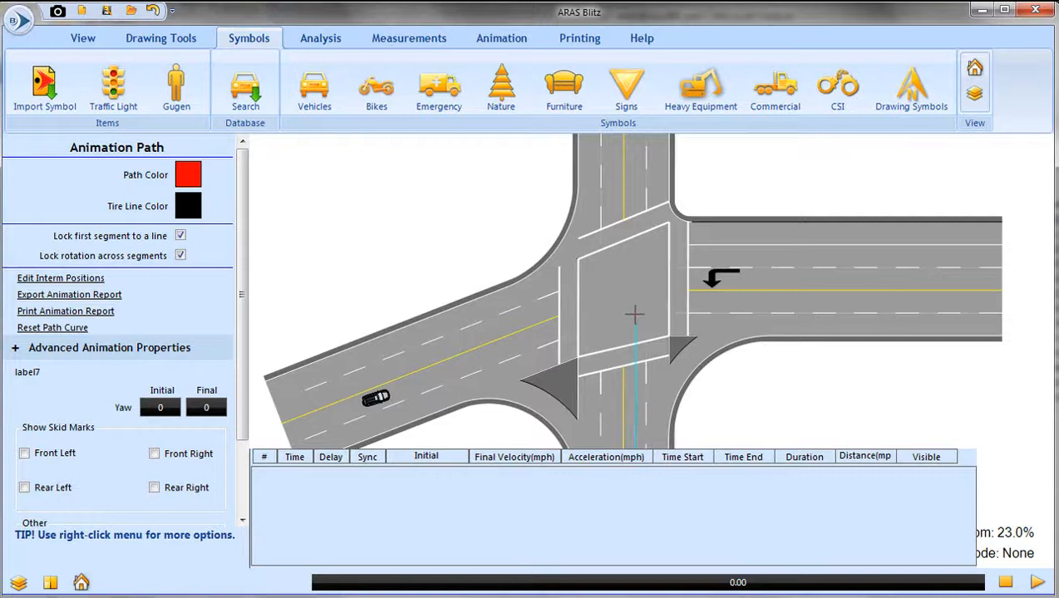
{"action": "left_click", "coordinate": [634, 314]}
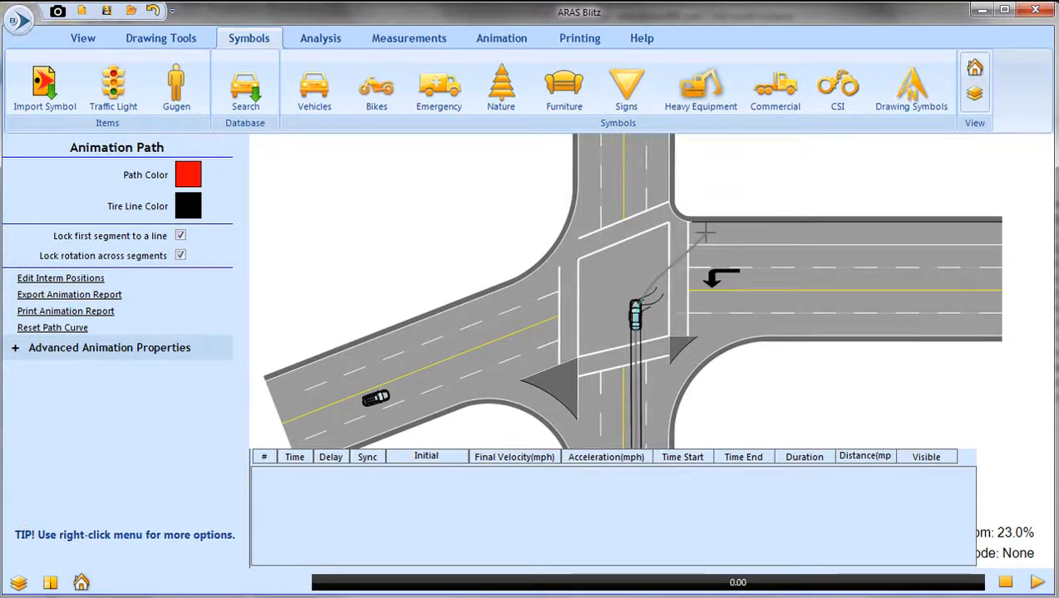
{"action": "right_click", "coordinate": [705, 233]}
{"action": "left_click", "coordinate": [721, 239]}
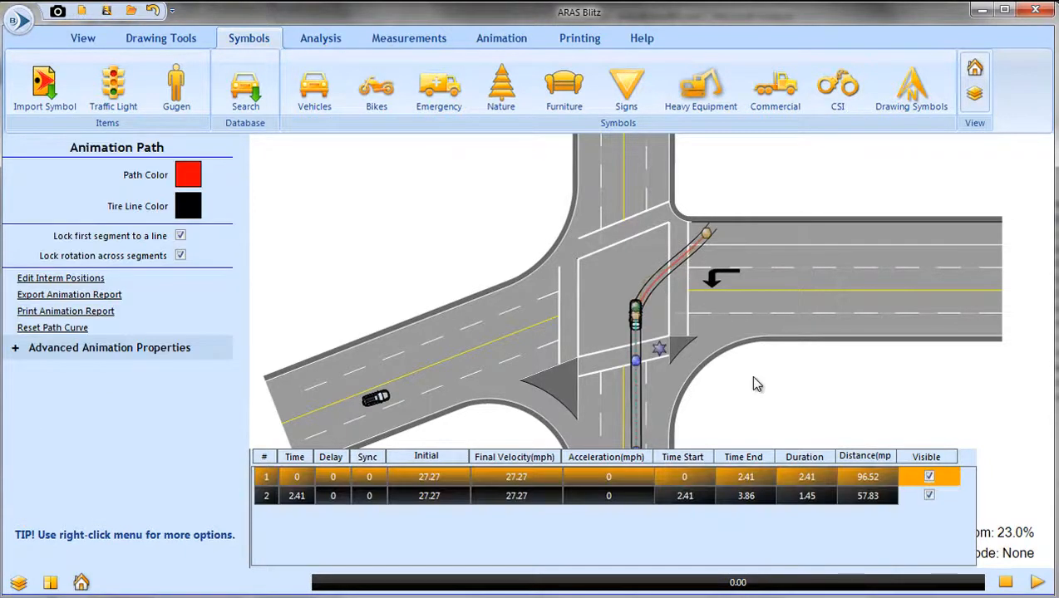
Rotate the BMW's impact position, where its two path segments meet, to face straight north in line with the first segment.
{"action": "mouse_move", "coordinate": [756, 384]}
{"action": "left_mouse_down"}
{"action": "mouse_move", "coordinate": [778, 282]}
{"action": "mouse_move", "coordinate": [756, 366]}
{"action": "left_mouse_up"}
{"action": "scroll", "coordinate": [756, 386], "scroll_direction": "up", "scroll_amount": 2}
{"action": "scroll", "coordinate": [677, 288], "scroll_direction": "up", "scroll_amount": 2}
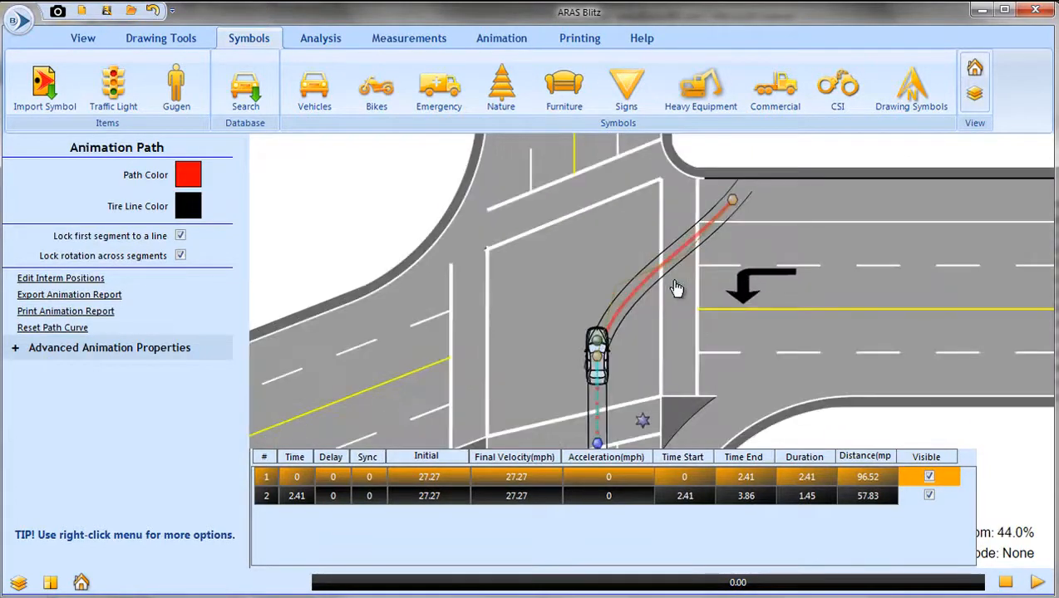
{"action": "left_click_drag", "start_coordinate": [674, 284], "coordinate": [666, 306]}
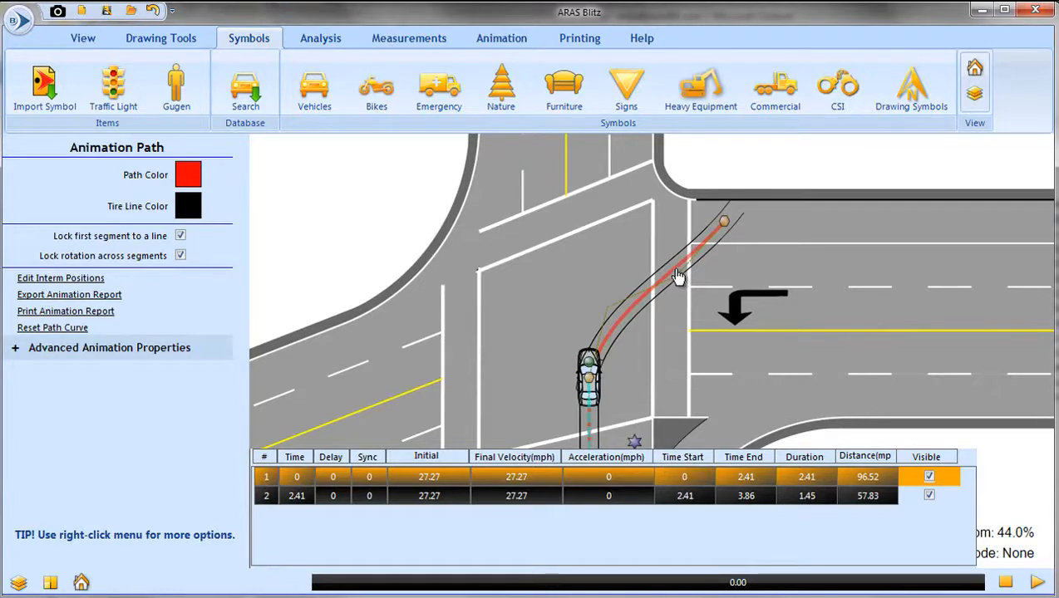
{"action": "left_click", "coordinate": [678, 276]}
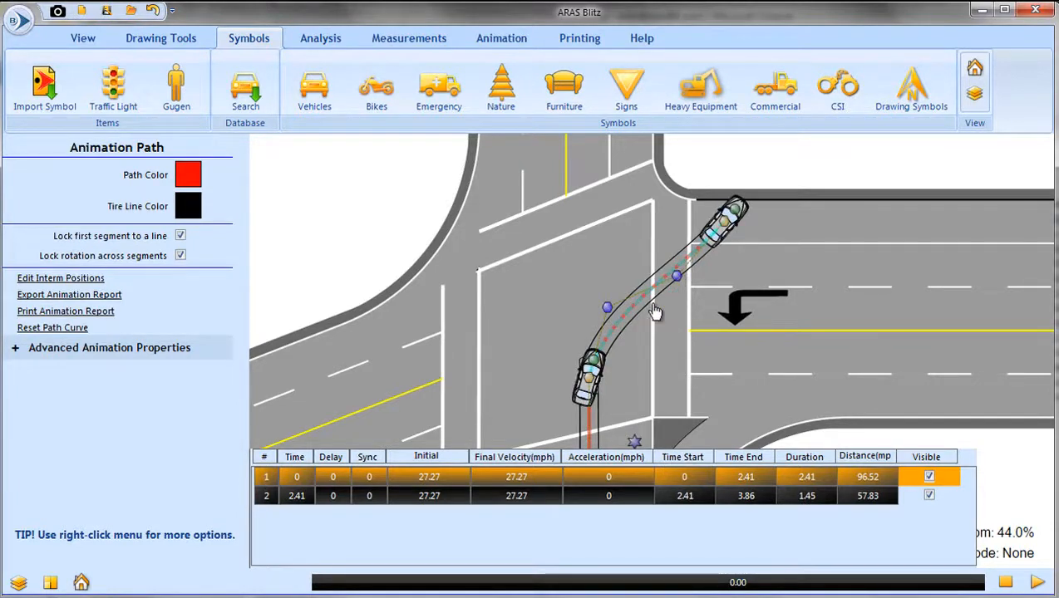
{"action": "left_click_drag", "start_coordinate": [641, 338], "coordinate": [644, 290]}
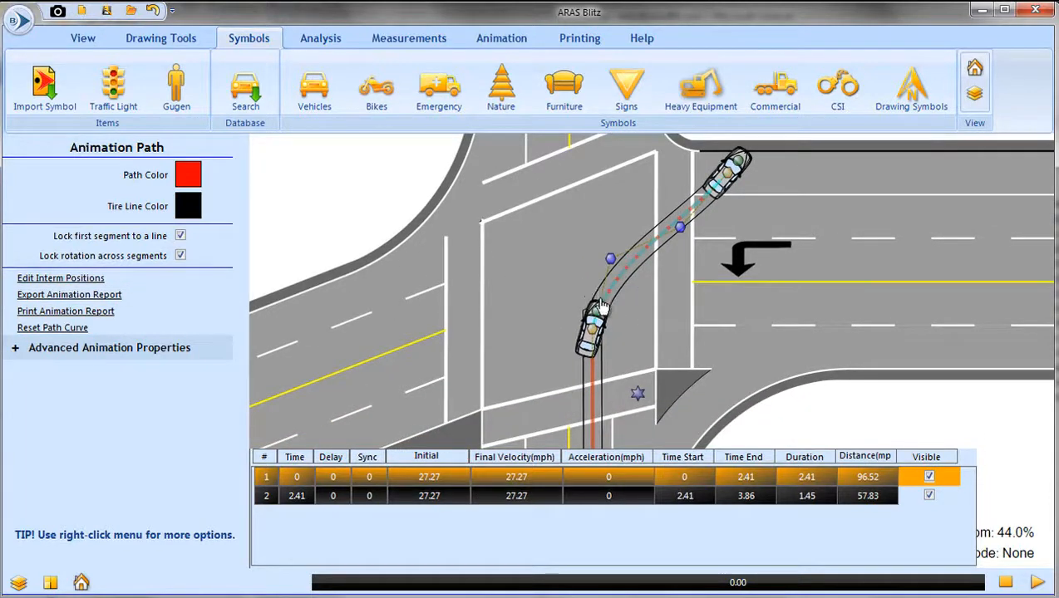
{"action": "left_click_drag", "start_coordinate": [596, 306], "coordinate": [618, 321]}
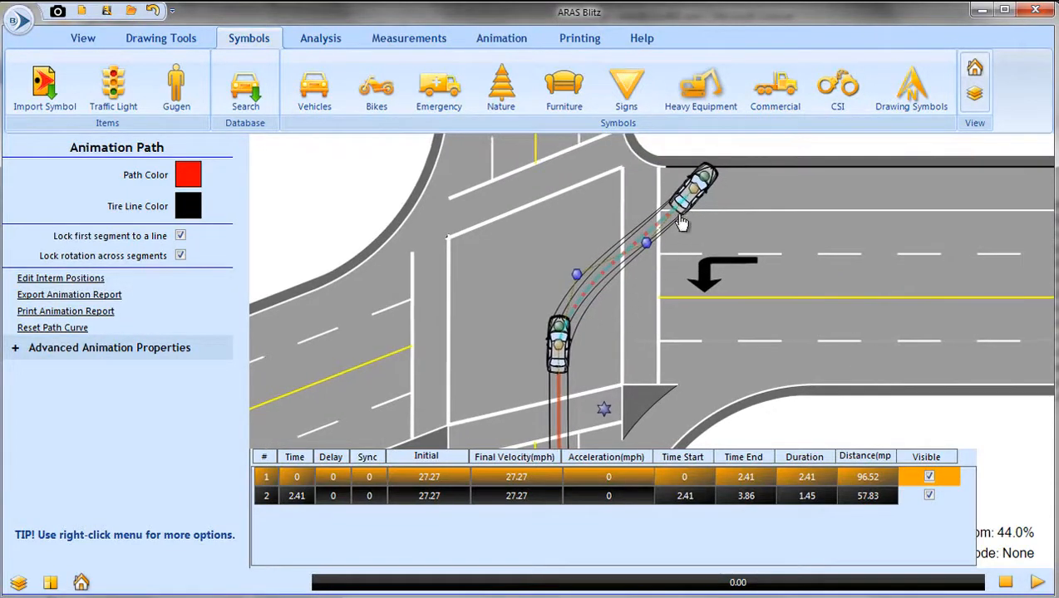
Straighten the start of the BMW's second path segment and rotate the BMW's final position to face roughly south.
{"action": "left_click_drag", "start_coordinate": [576, 275], "coordinate": [557, 322]}
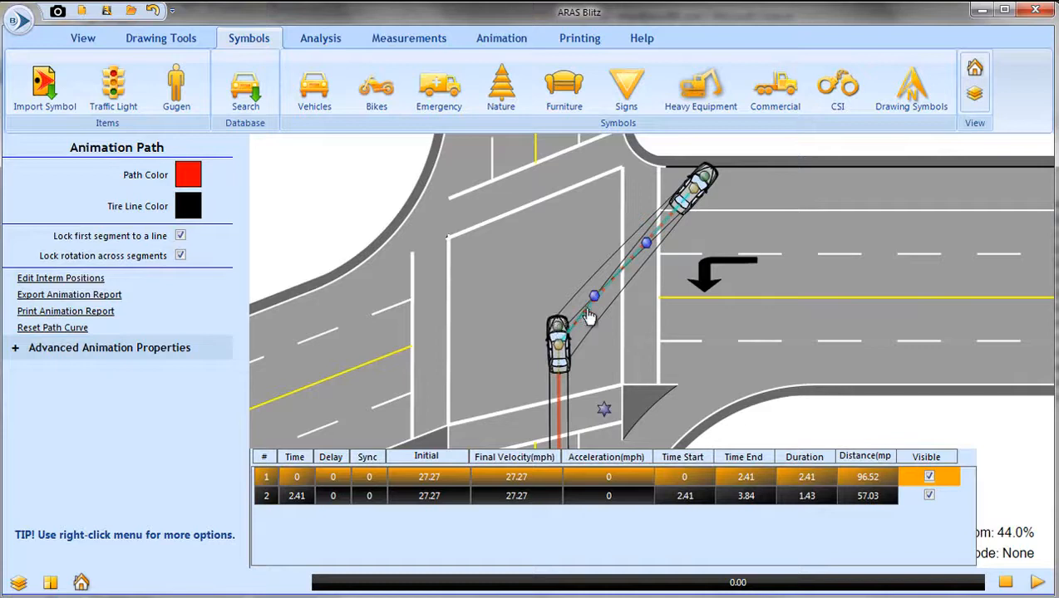
{"action": "left_click_drag", "start_coordinate": [607, 338], "coordinate": [591, 350]}
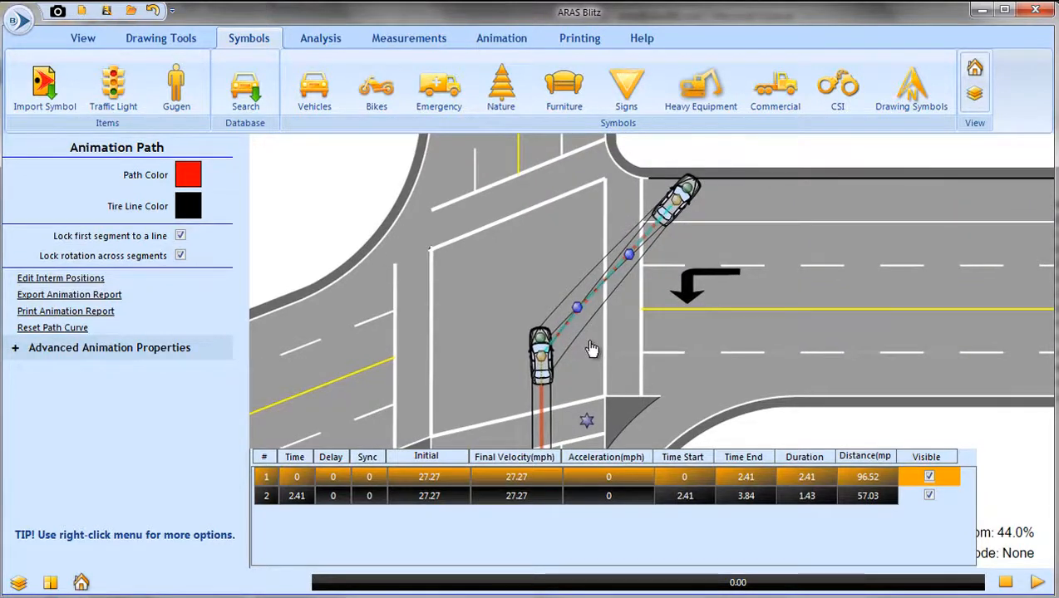
{"action": "left_click_drag", "start_coordinate": [683, 188], "coordinate": [680, 229]}
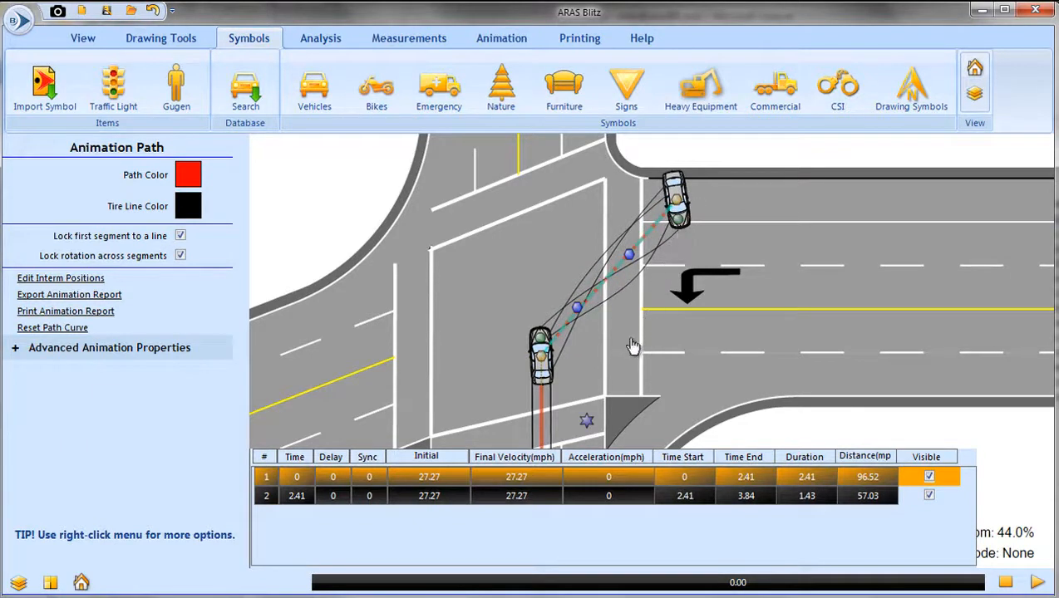
Set the BMW's first path segment to an initial velocity of 45 mph and a final velocity of 41.45 mph.
{"action": "scroll", "coordinate": [664, 307], "scroll_direction": "down", "scroll_amount": 3}
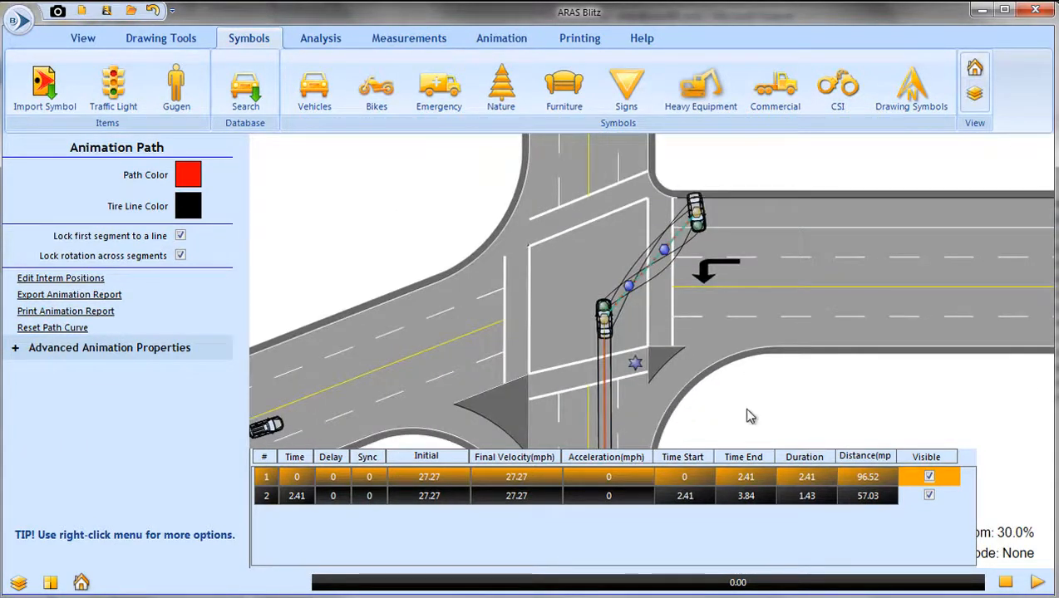
{"action": "left_click_drag", "start_coordinate": [751, 416], "coordinate": [796, 388]}
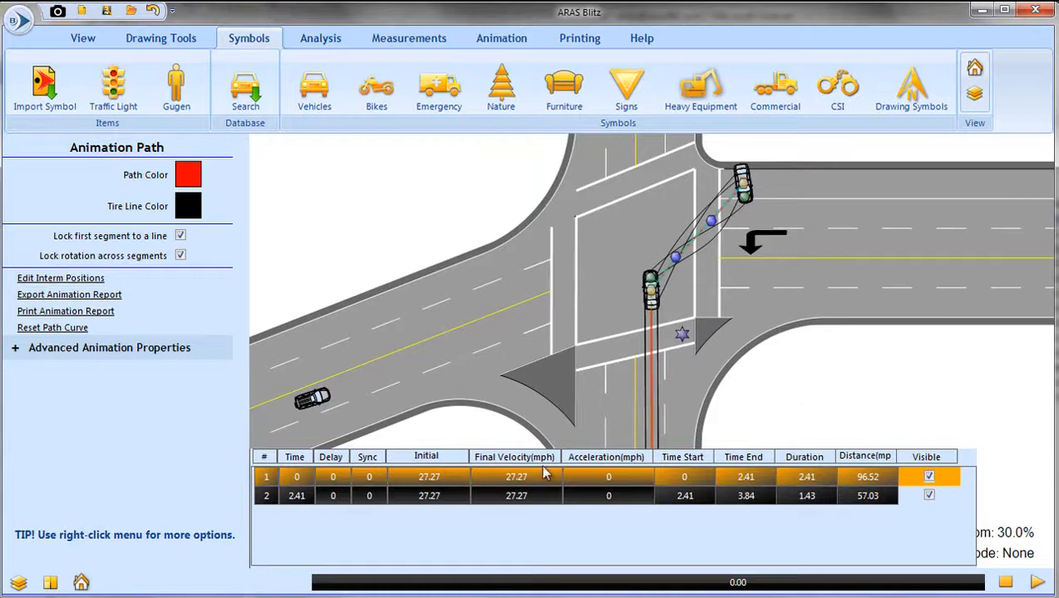
{"action": "double_click", "coordinate": [455, 478]}
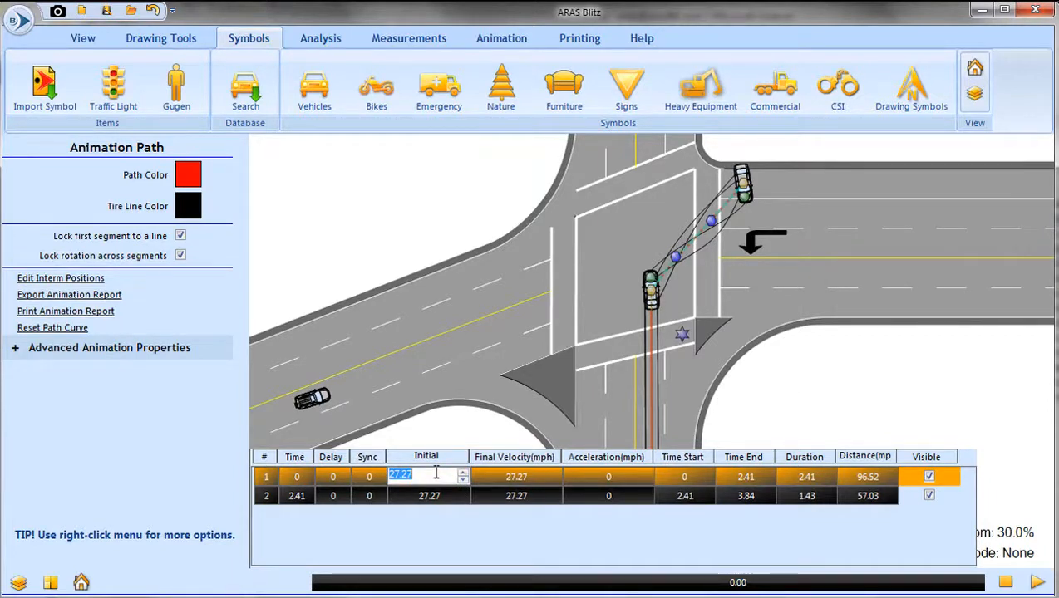
{"action": "type", "text": "45"}
{"action": "double_click", "coordinate": [498, 477]}
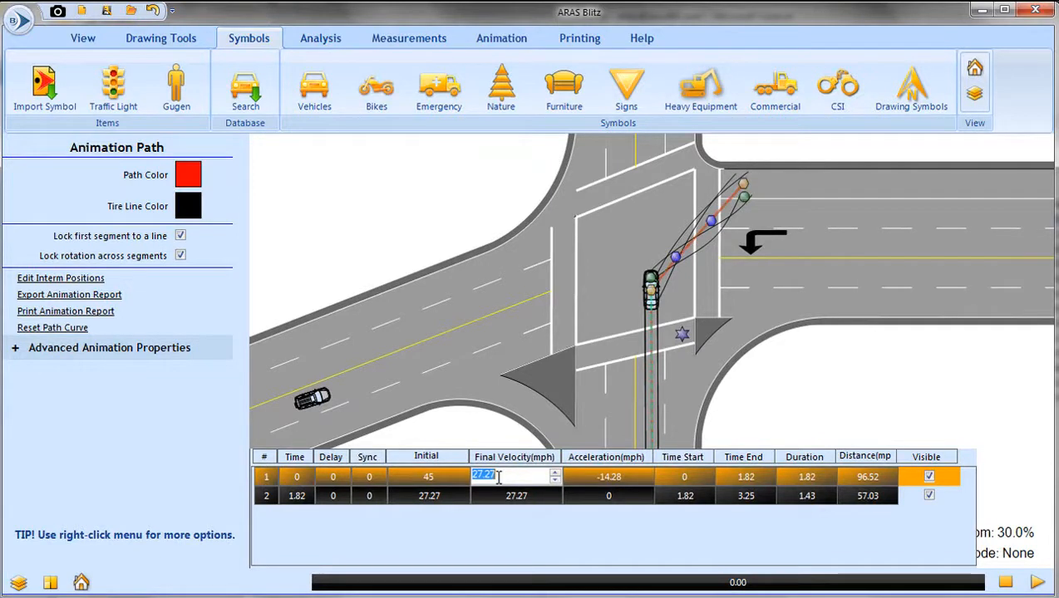
{"action": "type", "text": "41"}
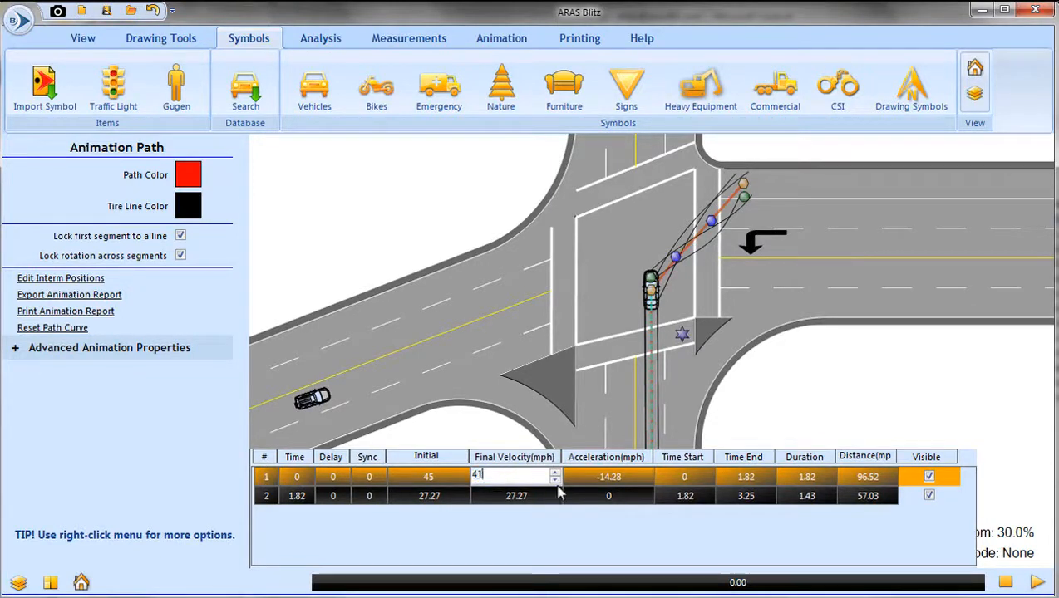
{"action": "type", "text": ".45"}
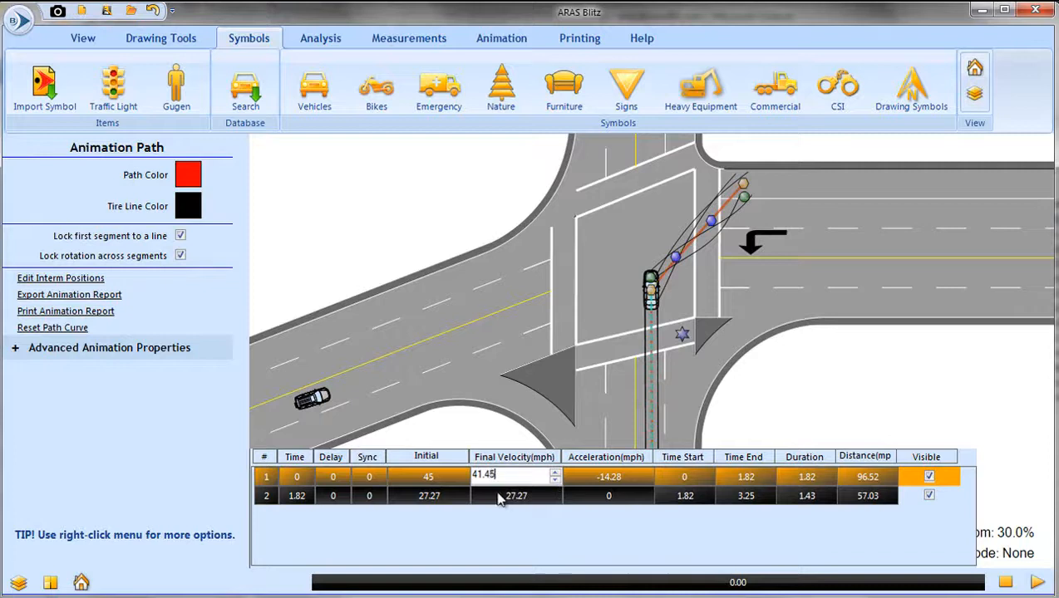
Set the BMW's second path segment to an initial velocity of 34 mph and a final velocity of 0, and preview the animation.
{"action": "double_click", "coordinate": [455, 496]}
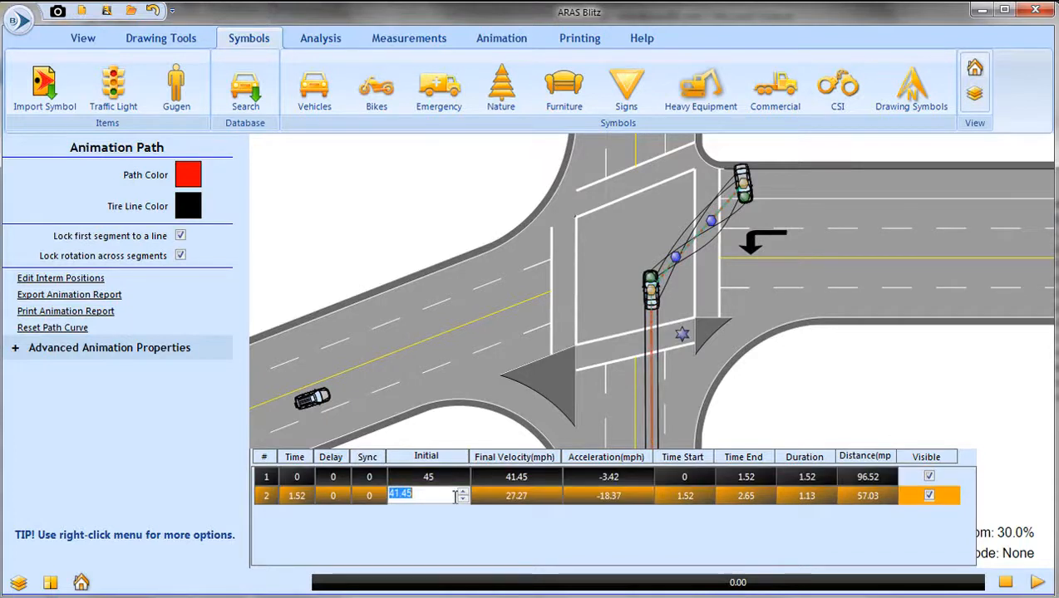
{"action": "double_click", "coordinate": [483, 498]}
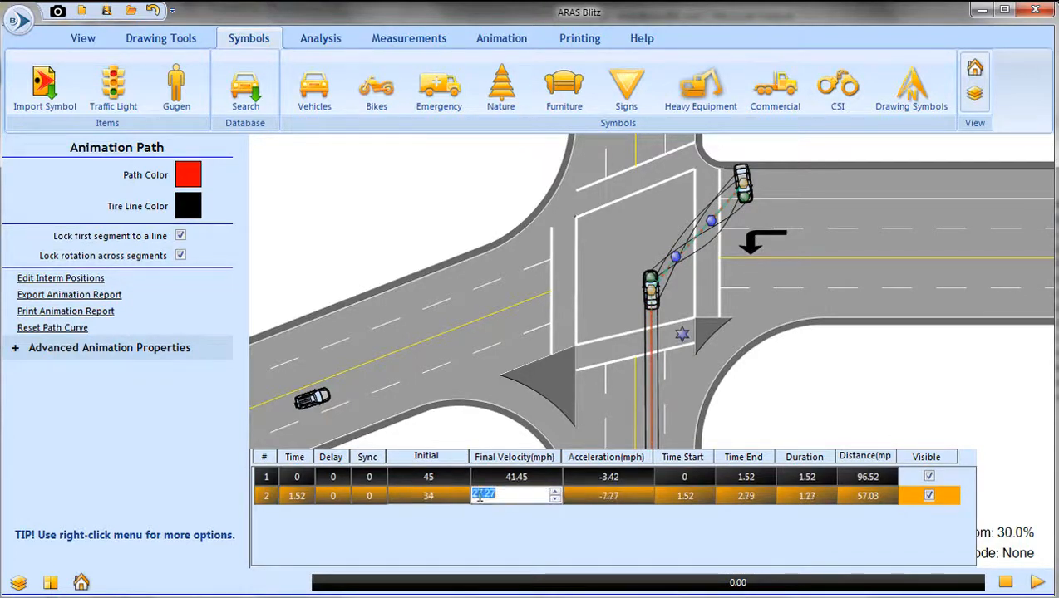
{"action": "type", "text": "0"}
{"action": "key", "text": "Return"}
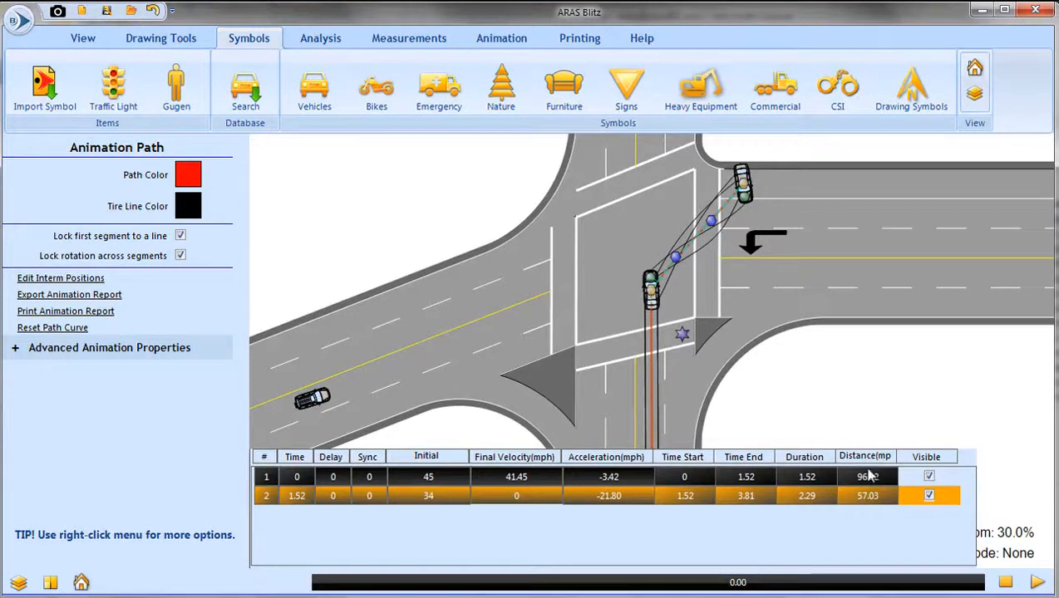
{"action": "left_click", "coordinate": [1035, 583]}
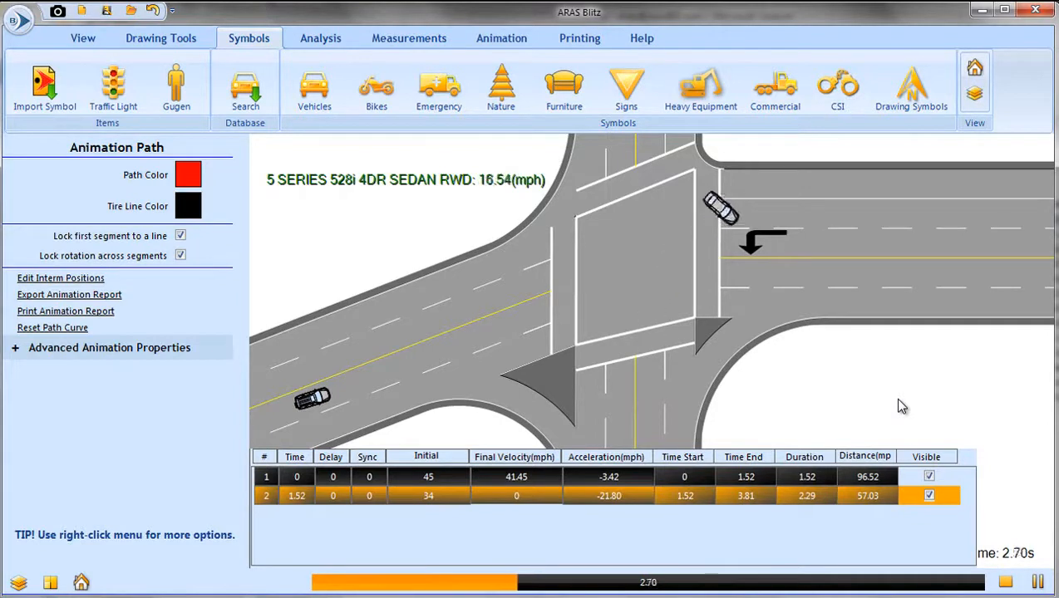
{"action": "left_click", "coordinate": [1006, 584]}
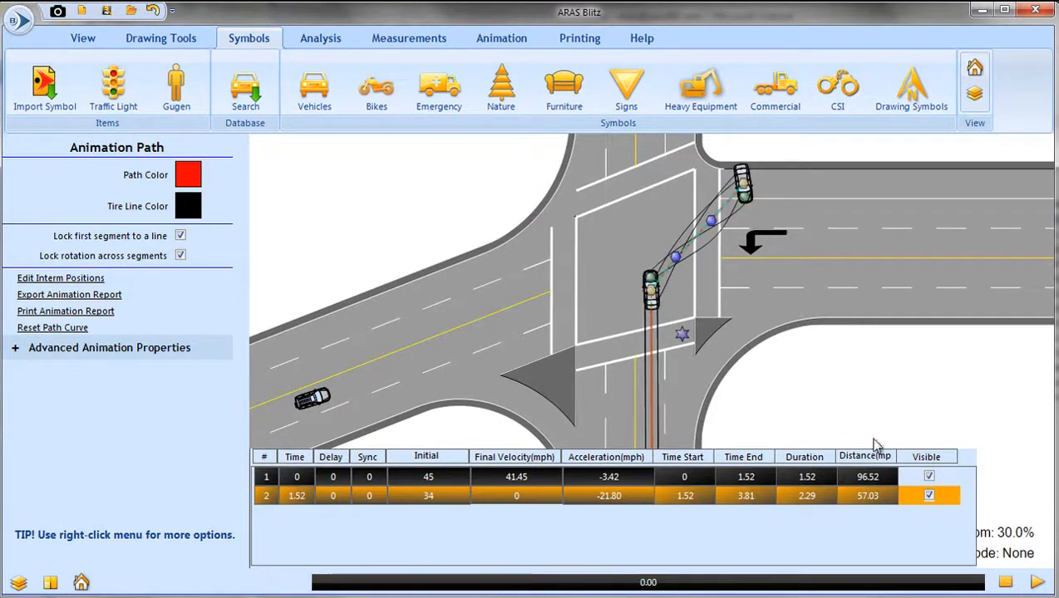
Set the sync value of the BMW's second path segment to 1.
{"action": "left_click", "coordinate": [370, 497]}
{"action": "left_click", "coordinate": [380, 494]}
{"action": "left_click", "coordinate": [438, 396]}
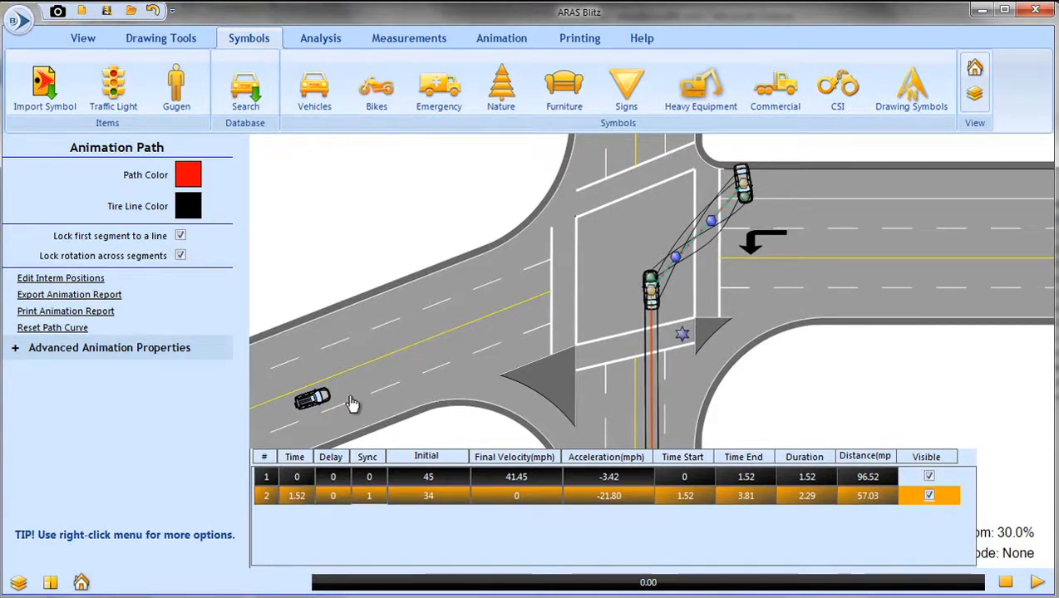
Add a two-segment animation path to the Audi, about 142.8 to the BMW's impact point and about 45.4 toward the intersection's northeast corner.
{"action": "left_click", "coordinate": [316, 403]}
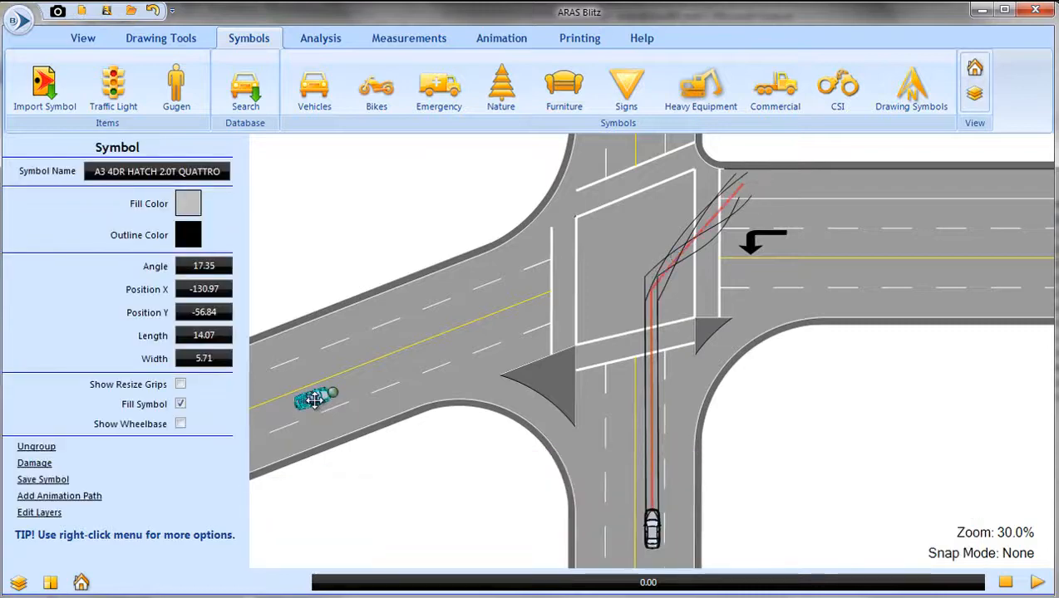
{"action": "right_click", "coordinate": [314, 400]}
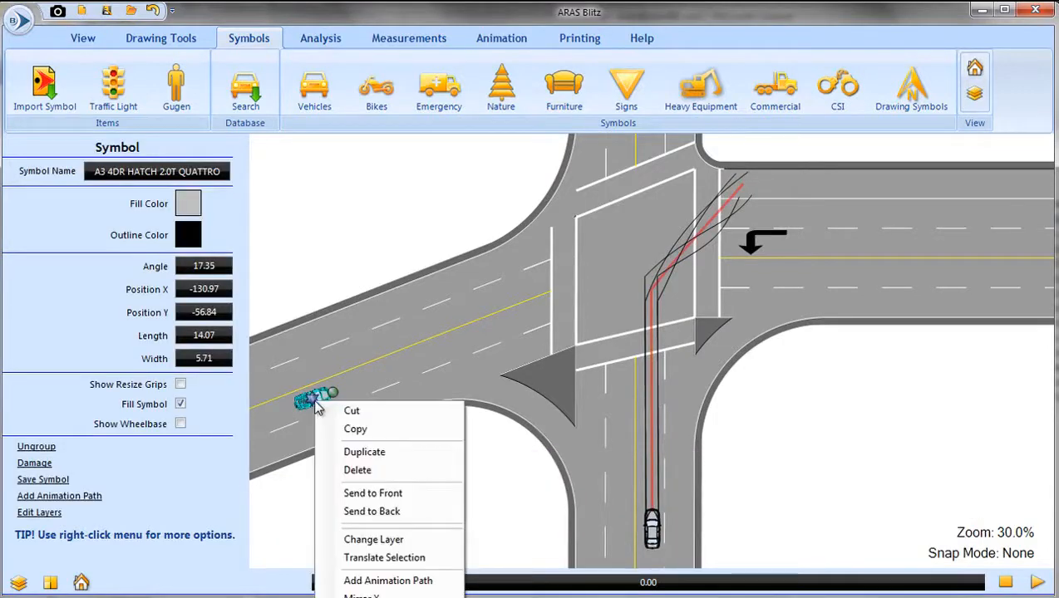
{"action": "left_click", "coordinate": [326, 580]}
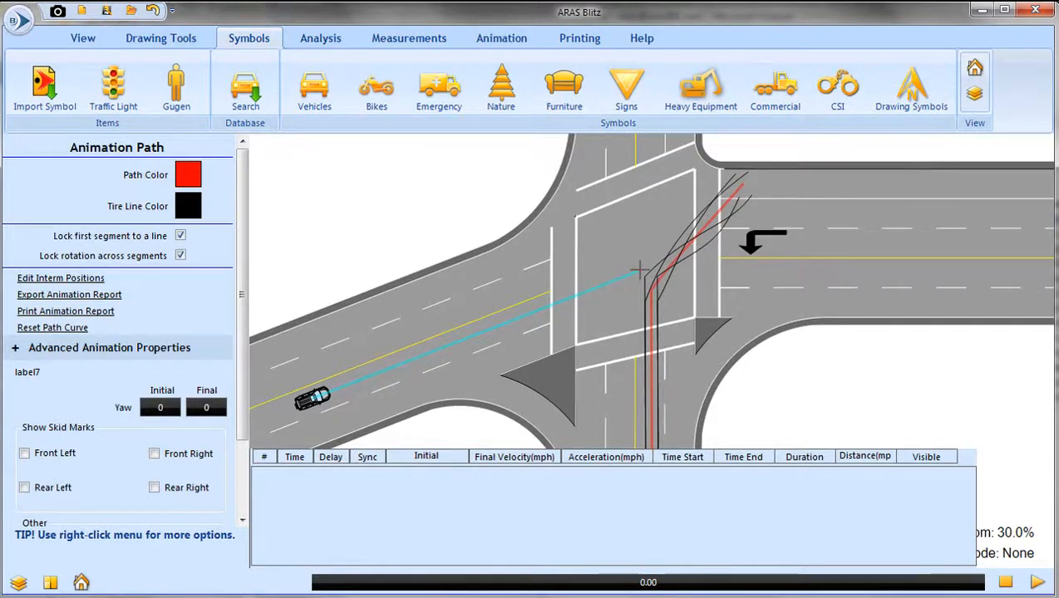
{"action": "left_click", "coordinate": [639, 271]}
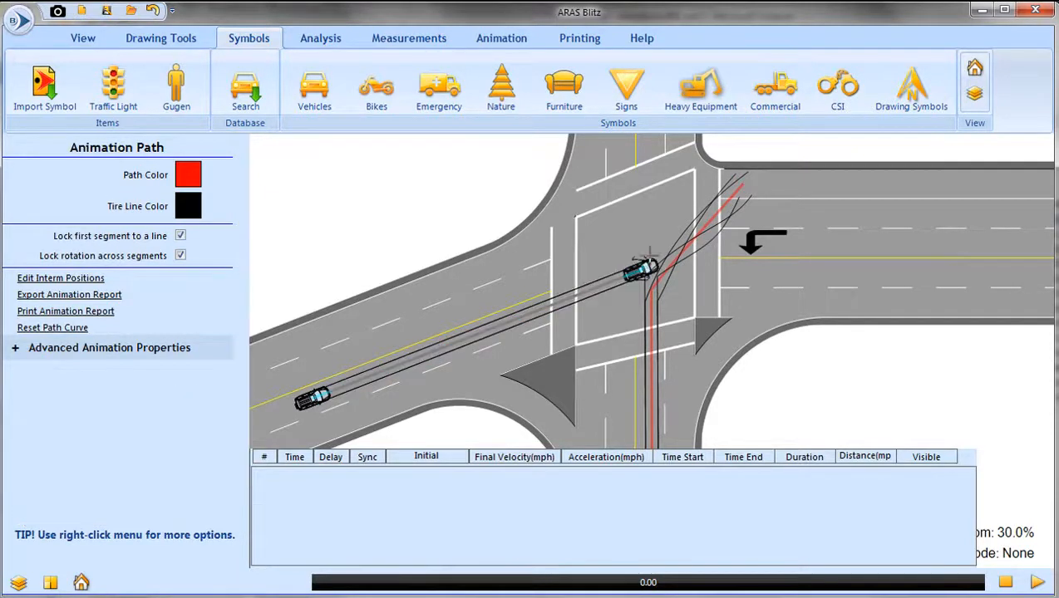
{"action": "left_click", "coordinate": [677, 160]}
{"action": "right_click", "coordinate": [692, 179]}
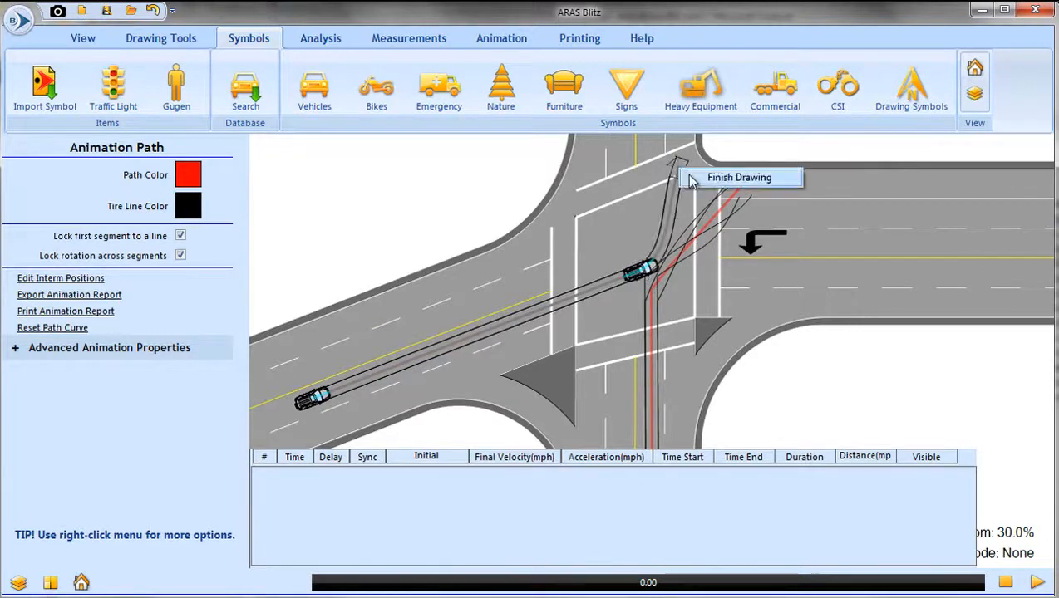
{"action": "left_click", "coordinate": [739, 178]}
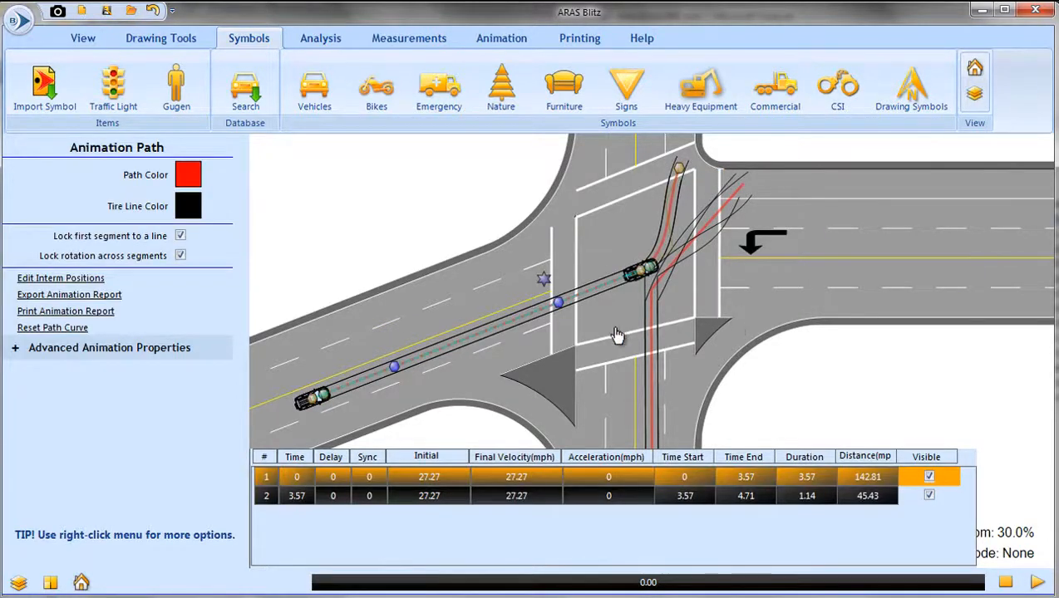
Straighten the Audi's second path segment to about 44.2 by moving the curve point nearest the impact.
{"action": "scroll", "coordinate": [615, 312], "scroll_direction": "up", "scroll_amount": 4}
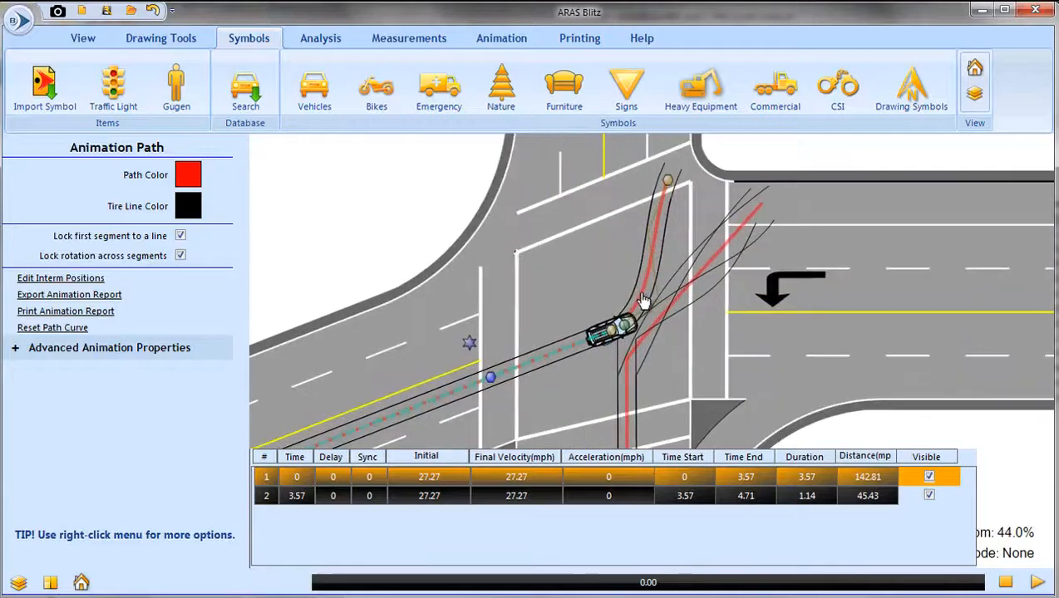
{"action": "left_click", "coordinate": [648, 281]}
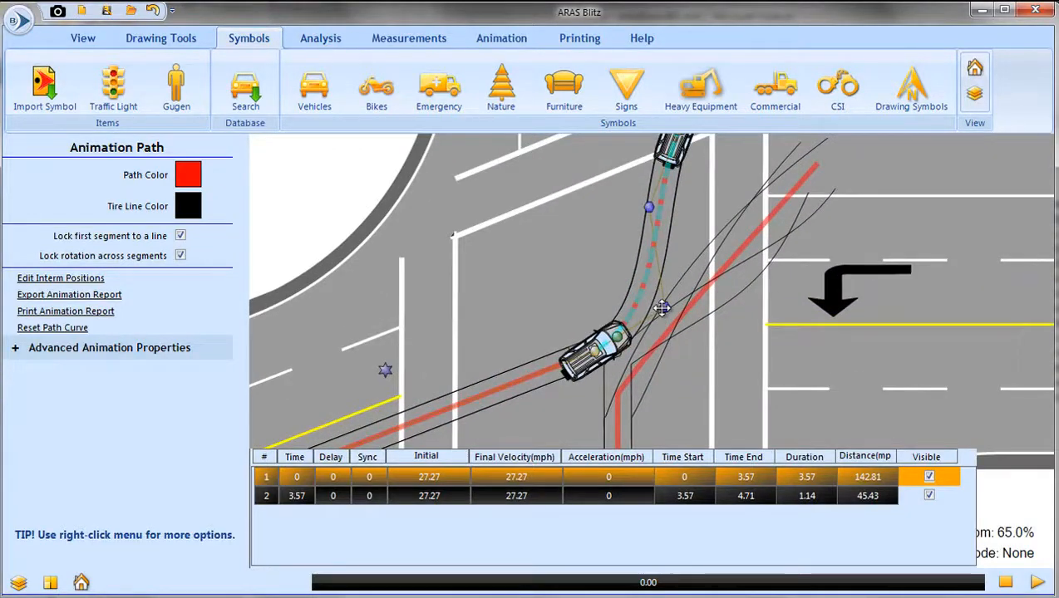
{"action": "left_click_drag", "start_coordinate": [661, 308], "coordinate": [615, 284]}
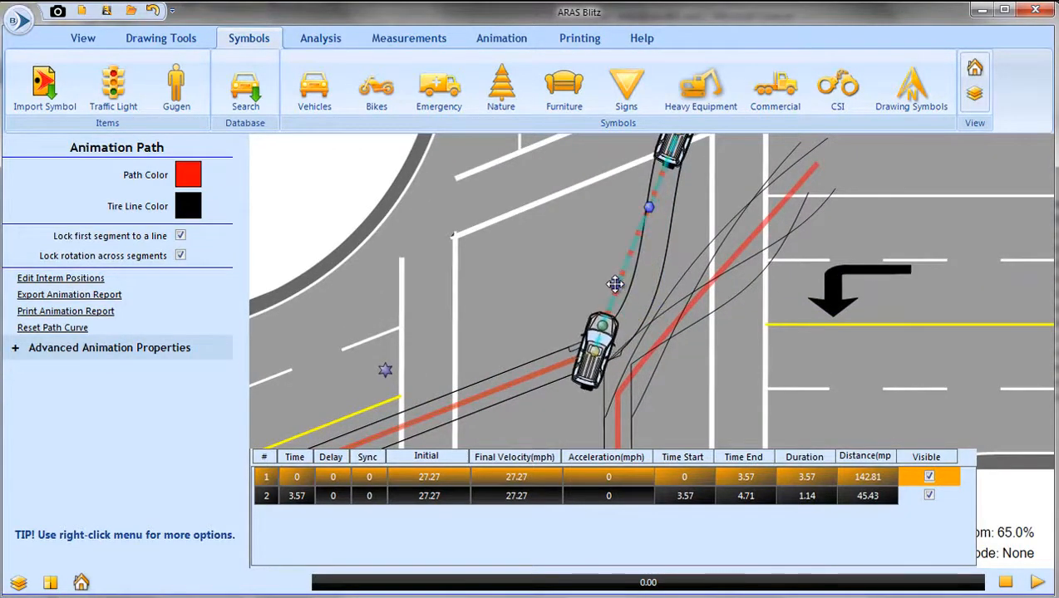
{"action": "left_click", "coordinate": [534, 384]}
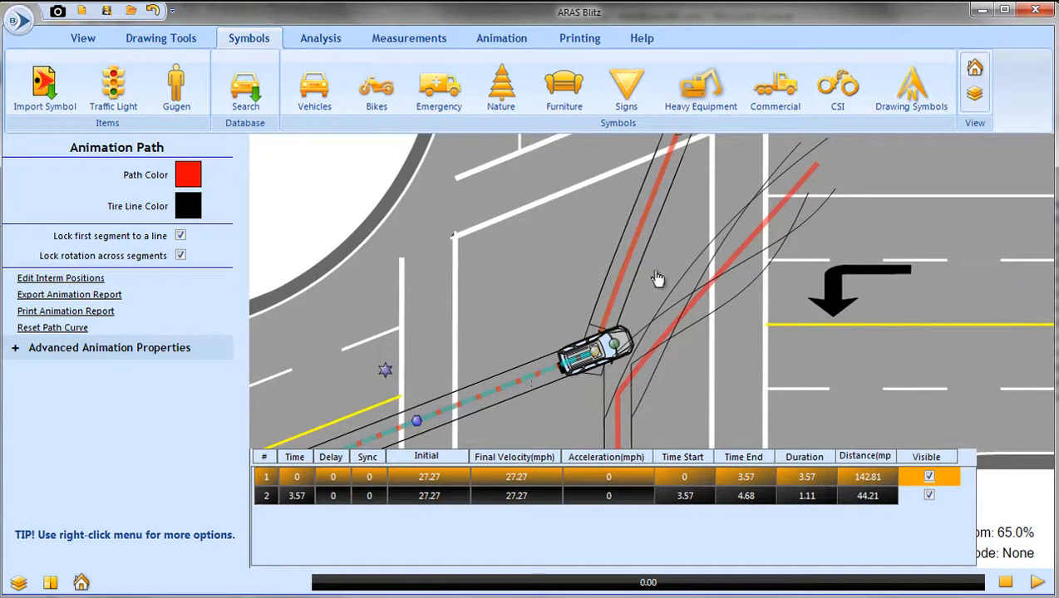
Rotate the Audi's final position counter-clockwise and turn its impact position back in line with the first path segment.
{"action": "left_click_drag", "start_coordinate": [652, 267], "coordinate": [619, 302]}
{"action": "left_click", "coordinate": [613, 291]}
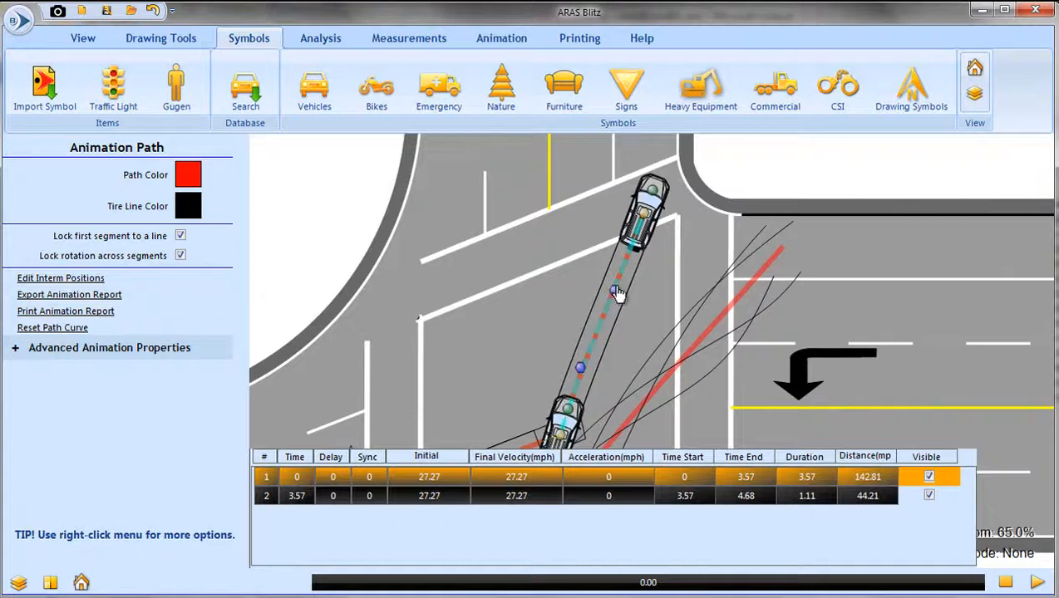
{"action": "left_click_drag", "start_coordinate": [652, 181], "coordinate": [601, 188]}
{"action": "left_click_drag", "start_coordinate": [654, 333], "coordinate": [733, 170]}
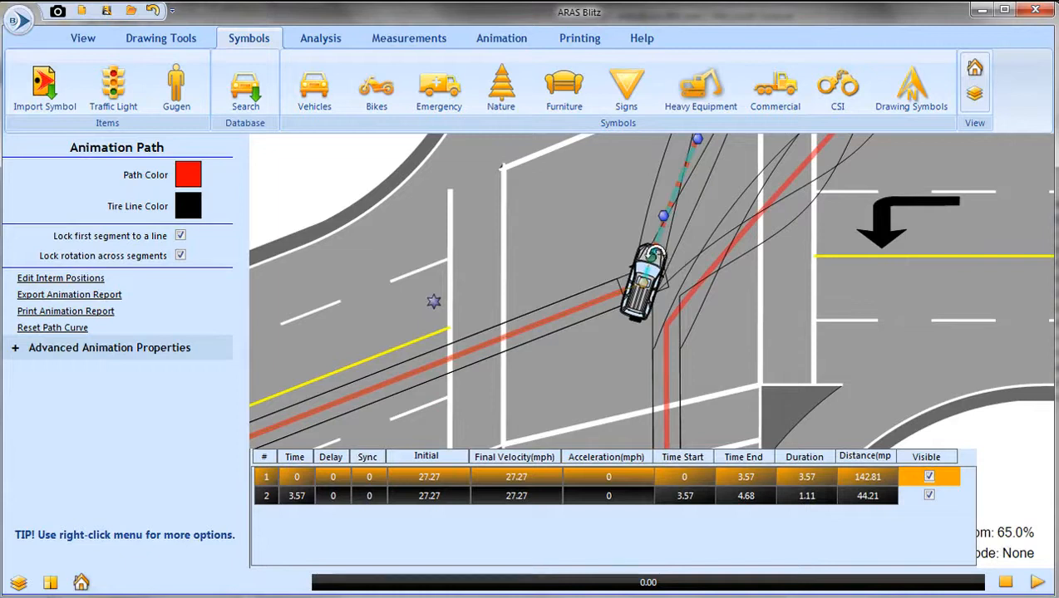
{"action": "left_click_drag", "start_coordinate": [654, 254], "coordinate": [667, 271]}
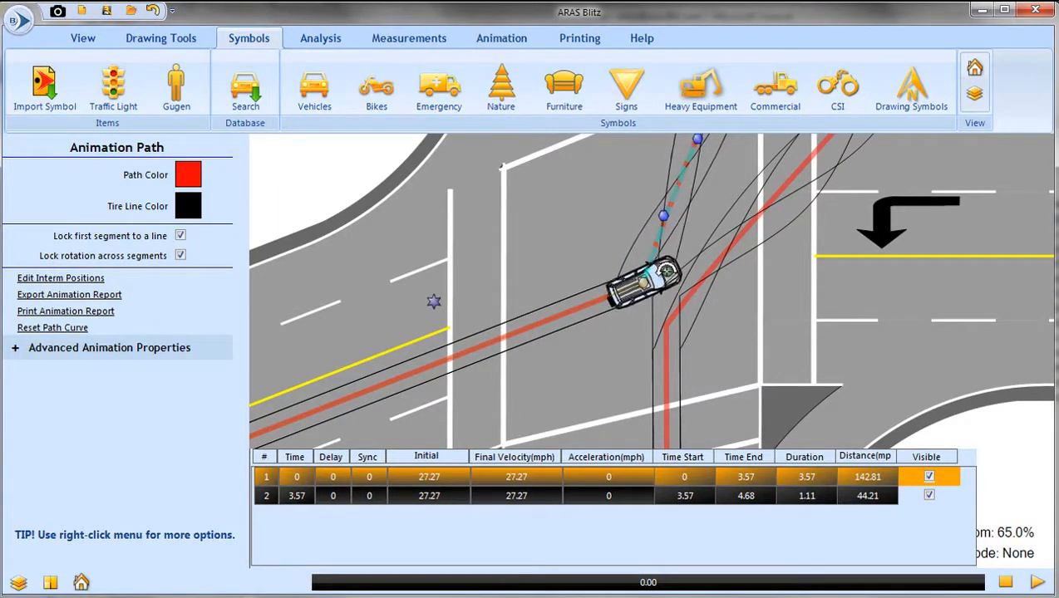
Move the BMW's impact position slightly south along its lane, making the first path segment about 95.6 long.
{"action": "left_click", "coordinate": [669, 370]}
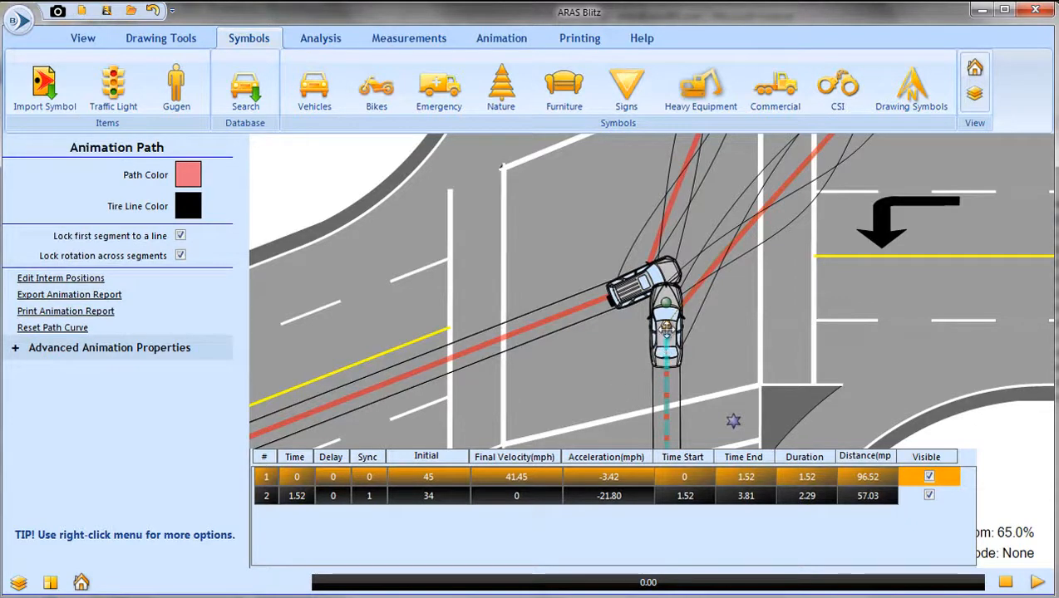
{"action": "left_click_drag", "start_coordinate": [666, 326], "coordinate": [666, 334]}
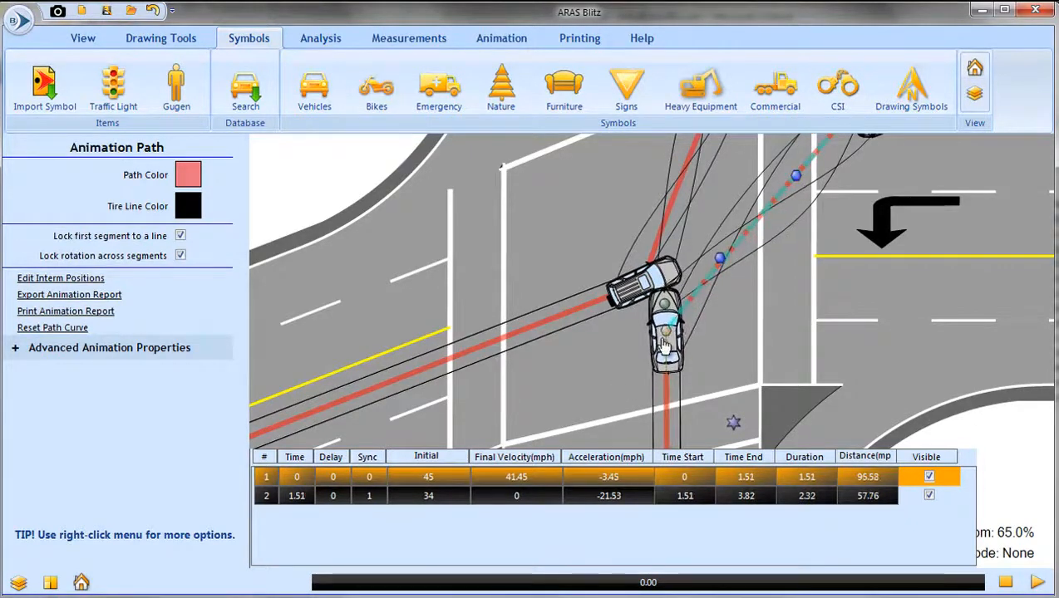
Set the Audi's second path segment to sync 1 and its first segment's initial and final velocities to 32 mph.
{"action": "scroll", "coordinate": [635, 359], "scroll_direction": "down", "scroll_amount": 1}
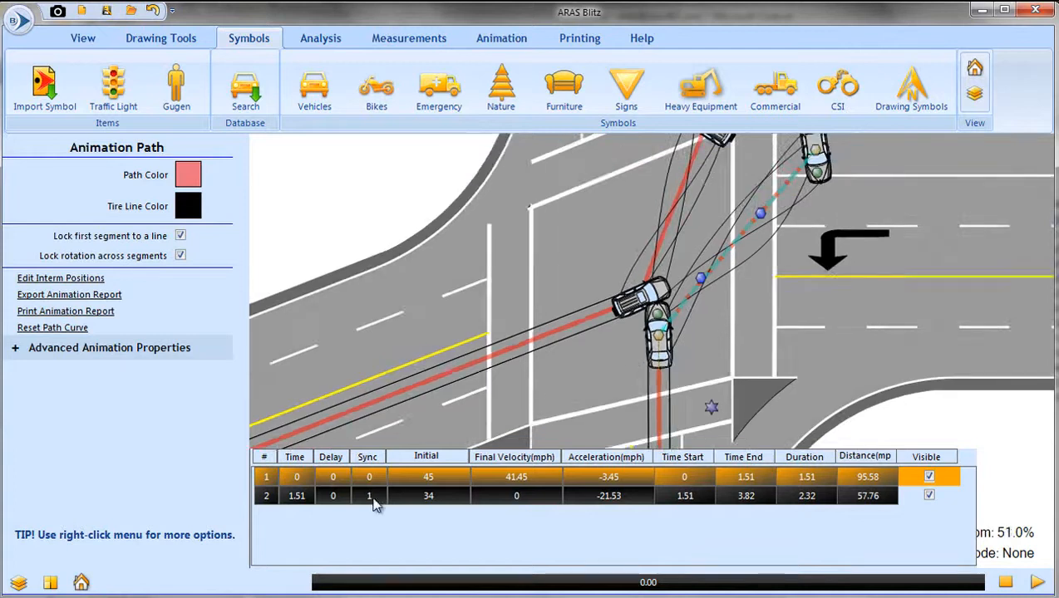
{"action": "left_click", "coordinate": [475, 371]}
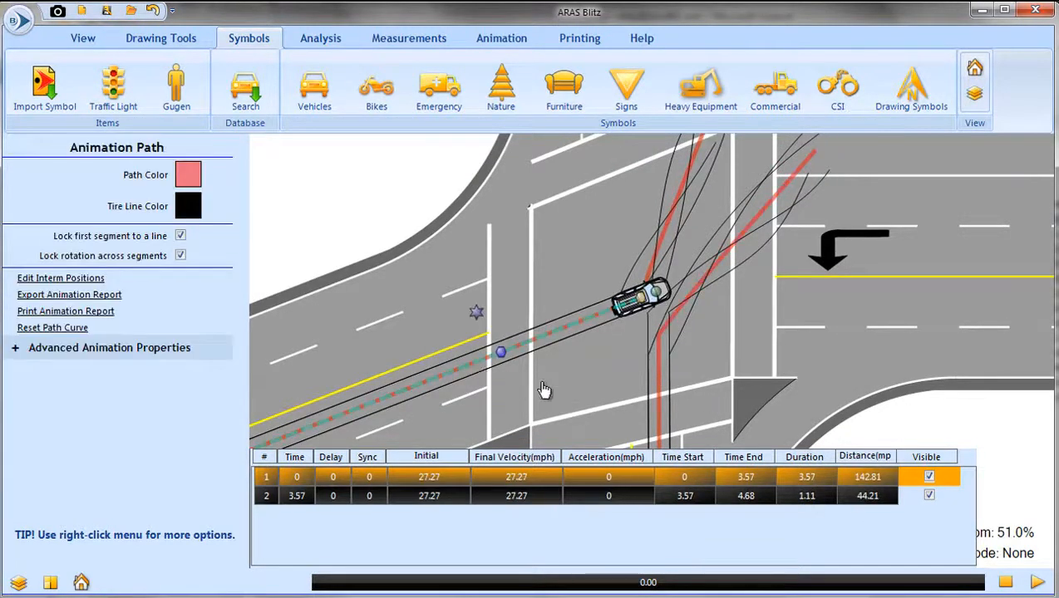
{"action": "double_click", "coordinate": [378, 496]}
{"action": "type", "text": "1"}
{"action": "double_click", "coordinate": [422, 479]}
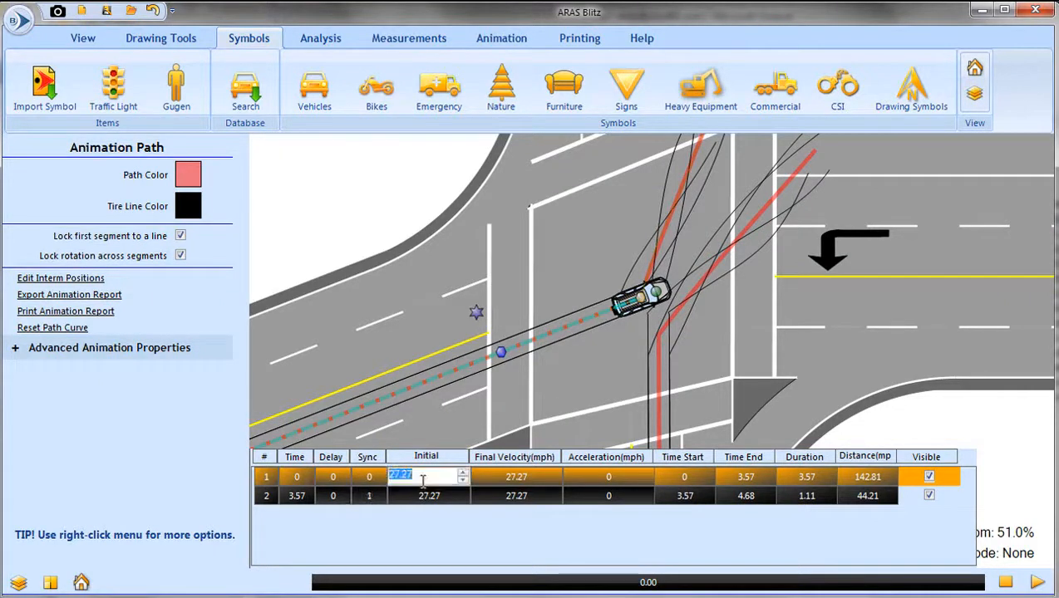
{"action": "type", "text": "32"}
{"action": "double_click", "coordinate": [495, 475]}
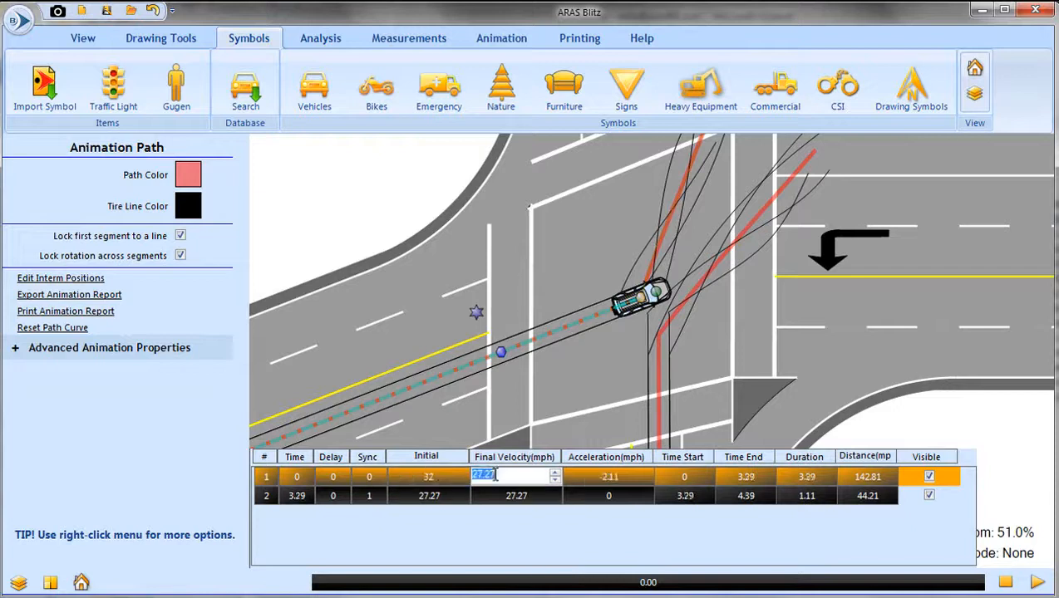
{"action": "type", "text": "32"}
Set the Audi's second path segment to an initial velocity of 28.45 mph and a final velocity of 0.
{"action": "double_click", "coordinate": [456, 496]}
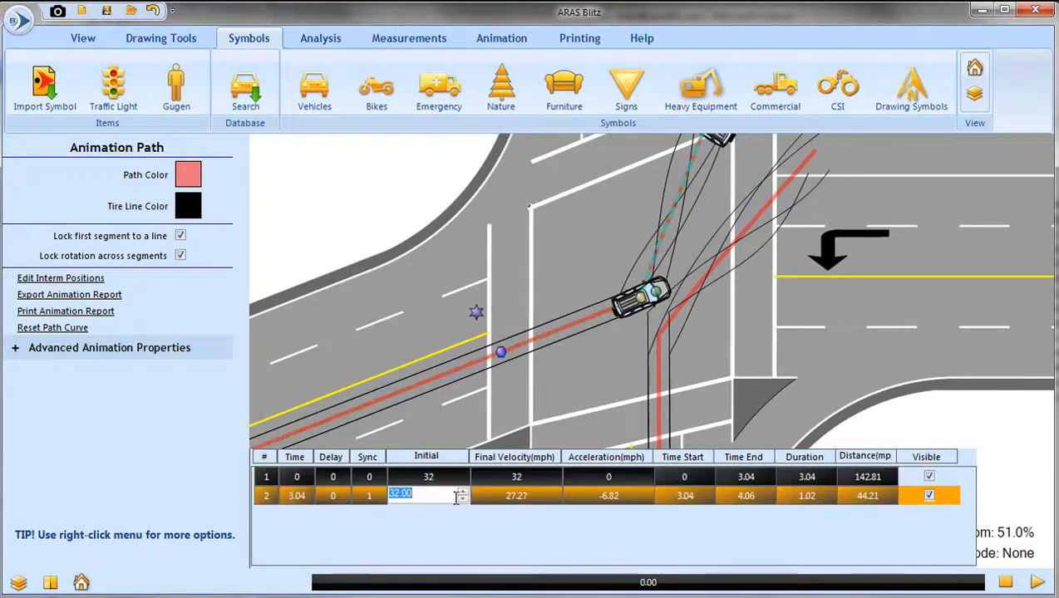
{"action": "type", "text": "28.45"}
{"action": "double_click", "coordinate": [514, 496]}
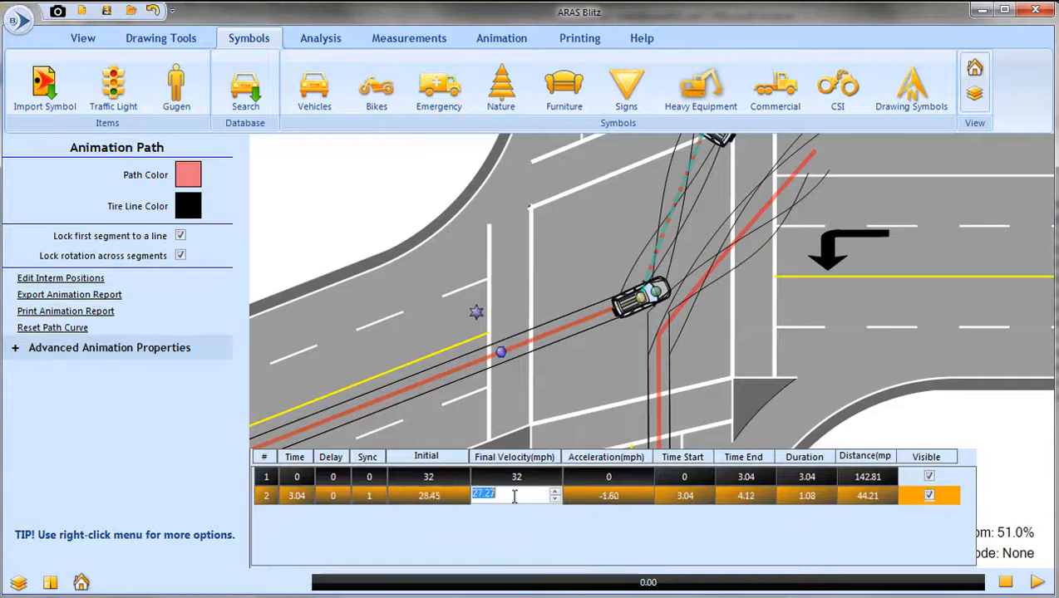
{"action": "type", "text": "0"}
{"action": "key", "text": "Return"}
Play the crash animation of both cars with the whole intersection in view, and stop it once both are at rest.
{"action": "left_click_drag", "start_coordinate": [795, 383], "coordinate": [710, 318]}
{"action": "scroll", "coordinate": [856, 385], "scroll_direction": "down", "scroll_amount": 4}
{"action": "left_click", "coordinate": [1035, 580]}
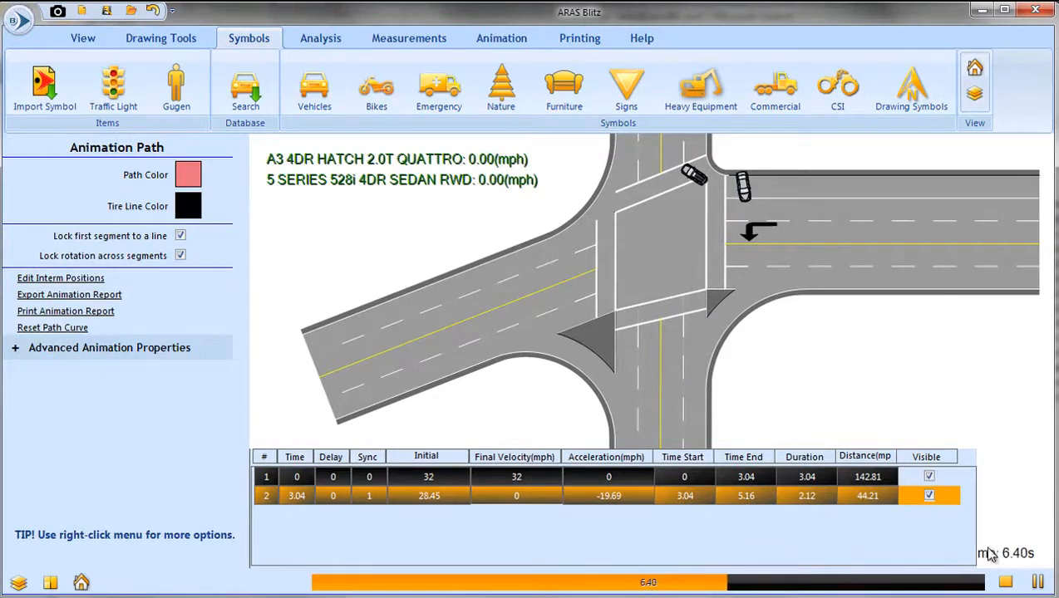
{"action": "left_click", "coordinate": [1006, 582]}
Extend the BMW's path with a third segment about 28.3 long, running northwest from its final position past the intersection's northeast corner.
{"action": "mouse_move", "coordinate": [813, 360]}
{"action": "left_mouse_down"}
{"action": "mouse_move", "coordinate": [834, 374]}
{"action": "mouse_move", "coordinate": [819, 362]}
{"action": "left_mouse_up"}
{"action": "scroll", "coordinate": [680, 369], "scroll_direction": "up", "scroll_amount": 3}
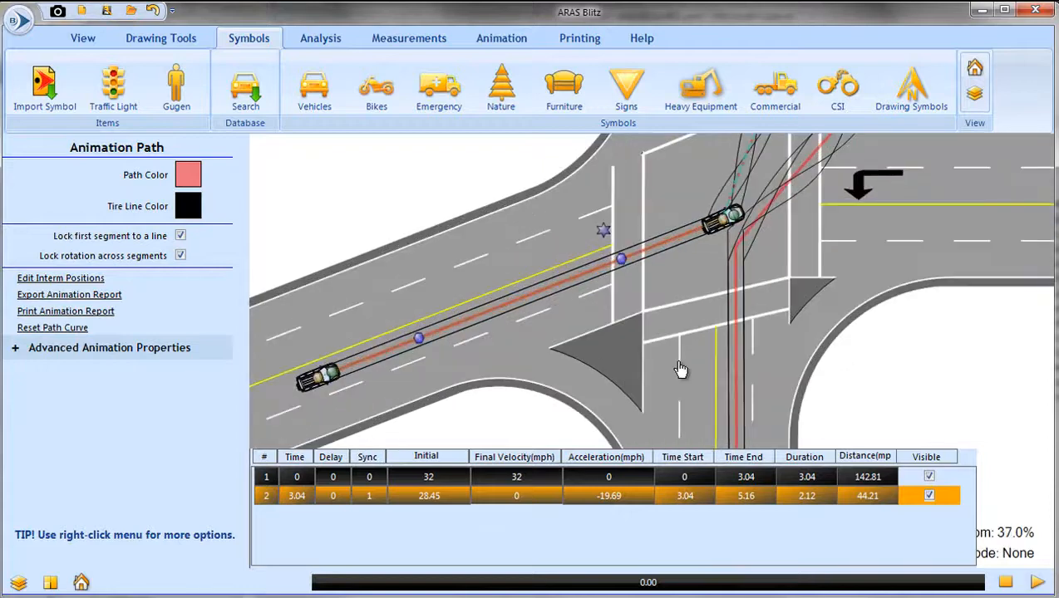
{"action": "mouse_move", "coordinate": [680, 330]}
{"action": "left_mouse_down"}
{"action": "mouse_move", "coordinate": [631, 439]}
{"action": "mouse_move", "coordinate": [576, 428]}
{"action": "left_mouse_up"}
{"action": "scroll", "coordinate": [586, 424], "scroll_direction": "down", "scroll_amount": 2}
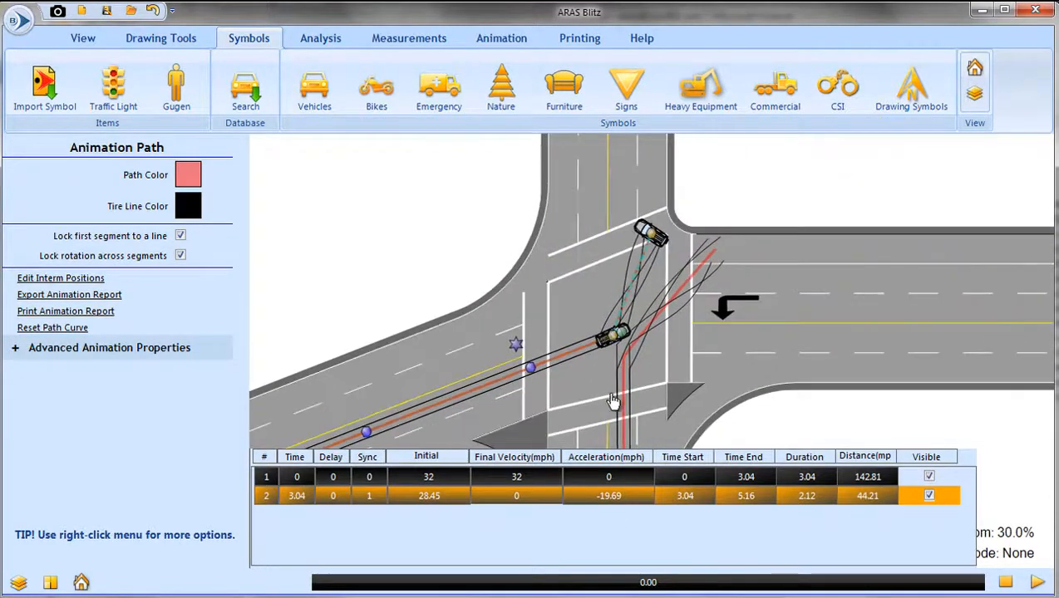
{"action": "left_click", "coordinate": [687, 286]}
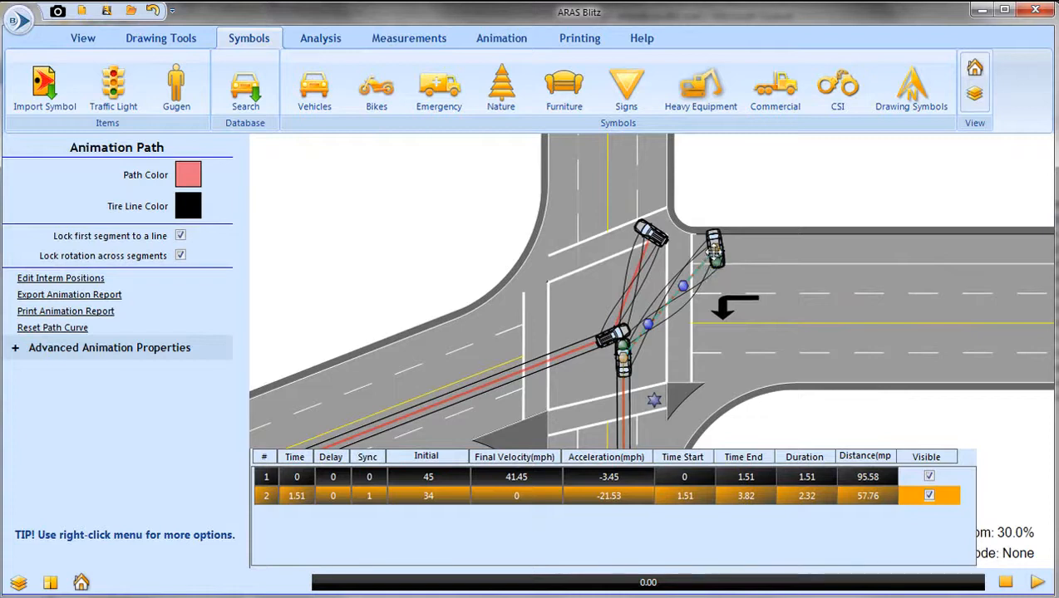
{"action": "right_click", "coordinate": [717, 253]}
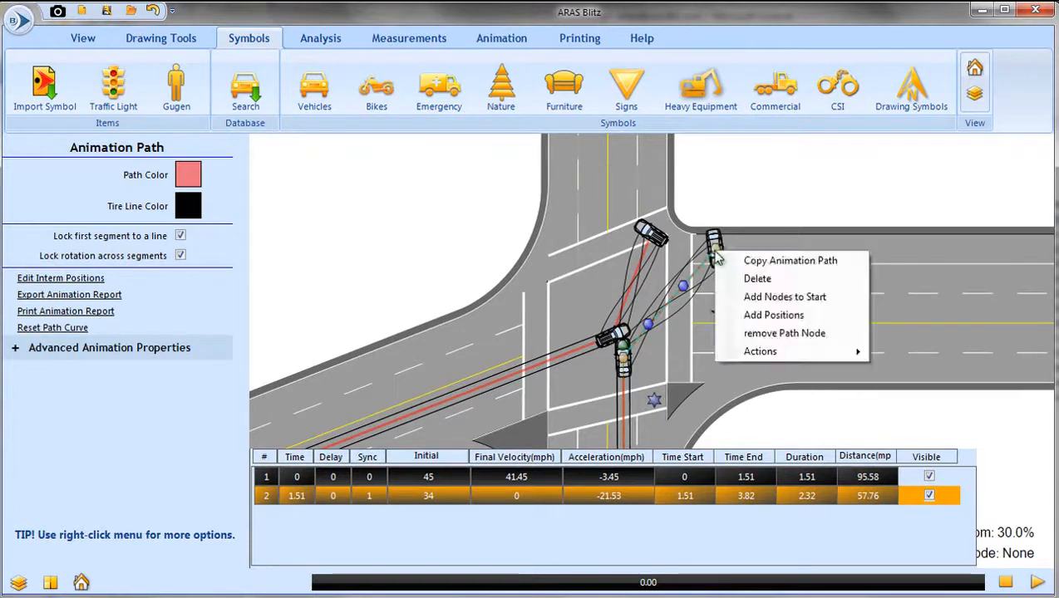
{"action": "left_click", "coordinate": [758, 316]}
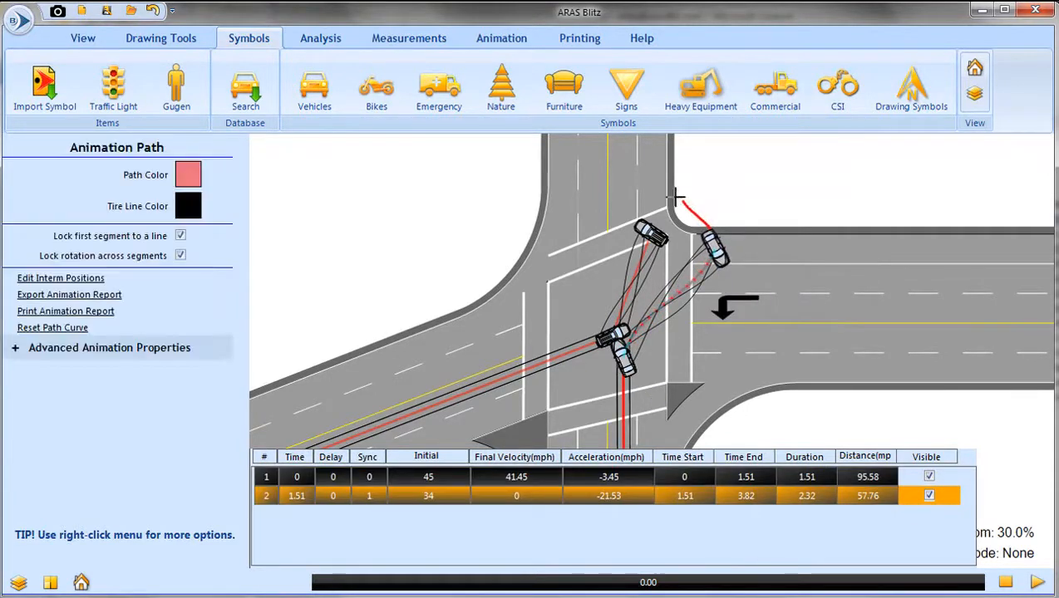
{"action": "left_click", "coordinate": [677, 197]}
{"action": "right_click", "coordinate": [676, 198]}
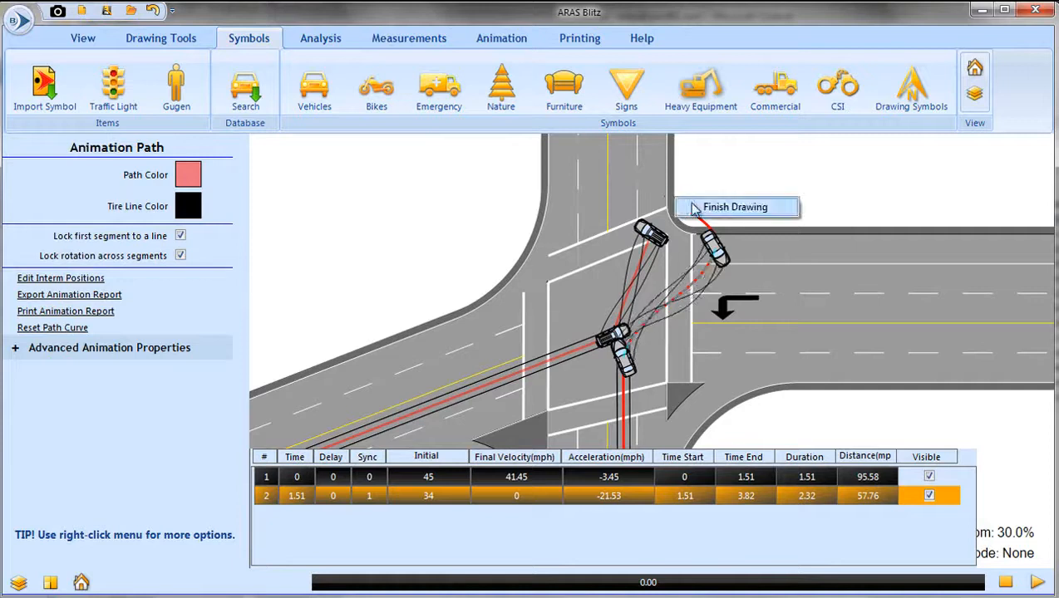
{"action": "left_click", "coordinate": [715, 206]}
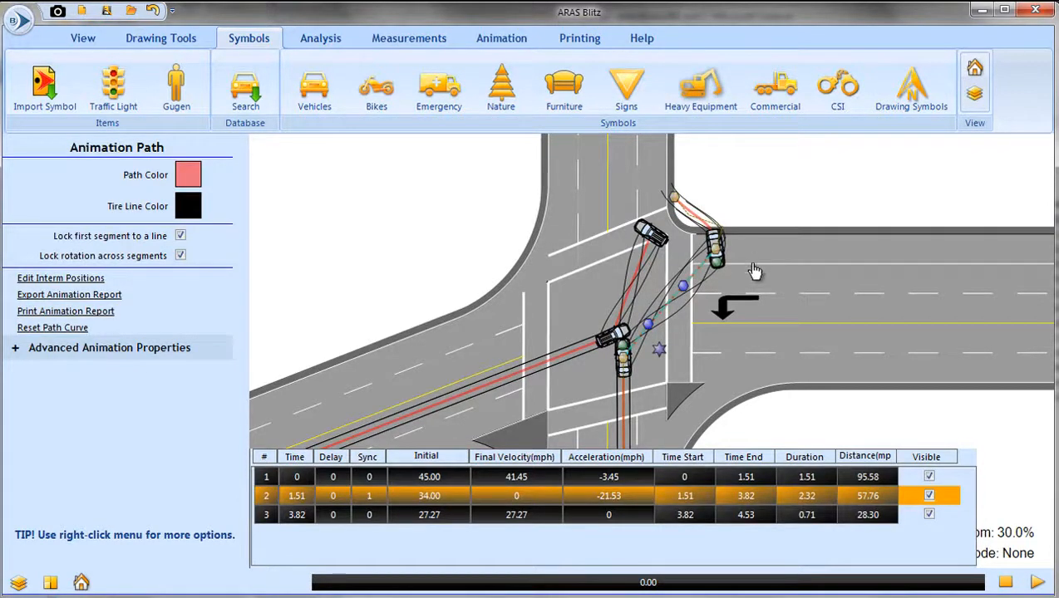
Rotate the BMW's second-segment end position to face northeast along its path and its new final position to face west.
{"action": "left_click_drag", "start_coordinate": [717, 262], "coordinate": [727, 232]}
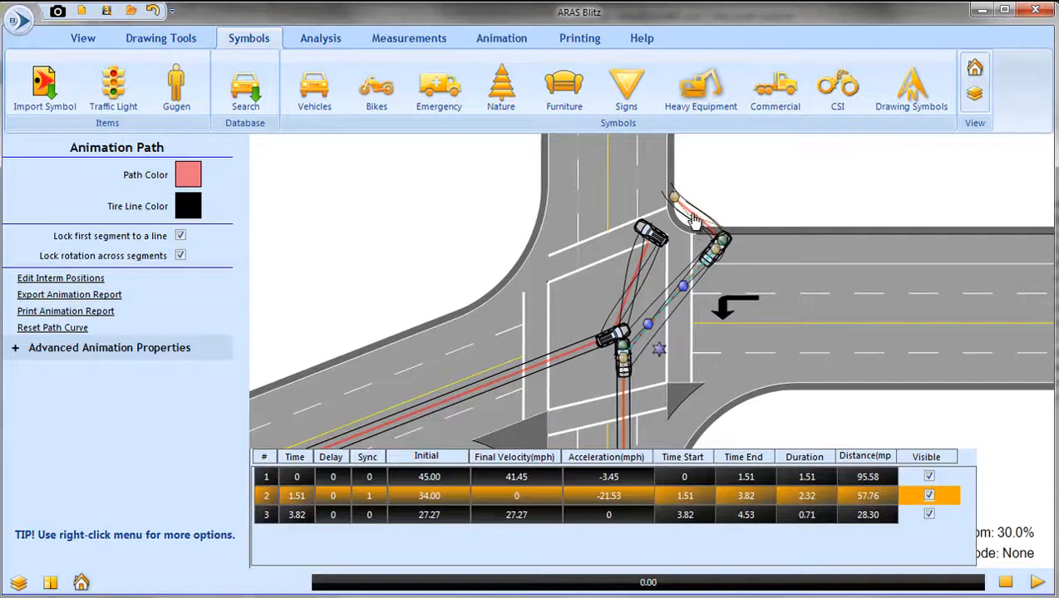
{"action": "left_click", "coordinate": [693, 218]}
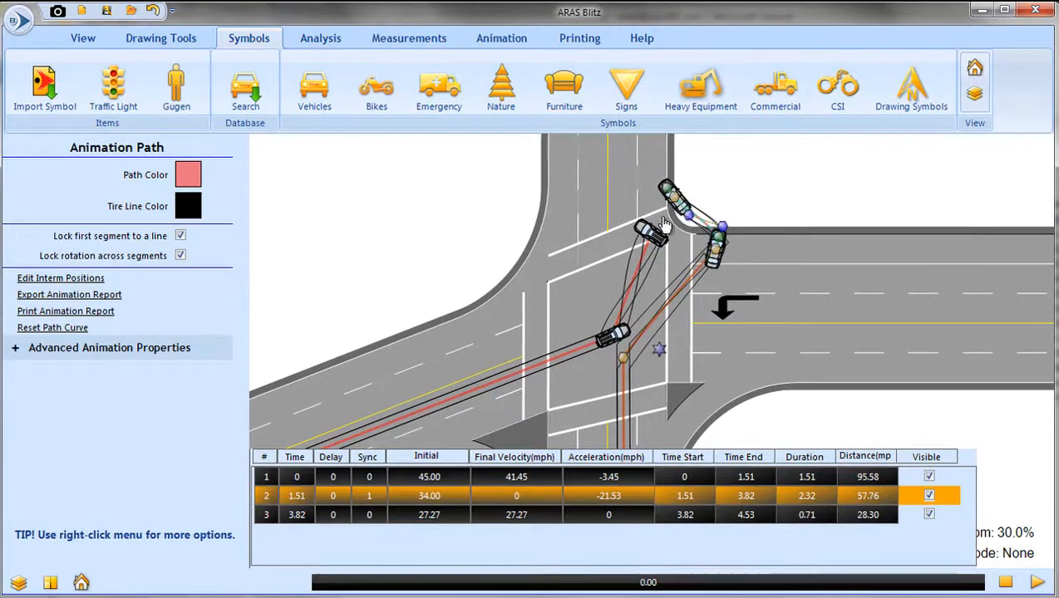
{"action": "left_click_drag", "start_coordinate": [666, 186], "coordinate": [656, 197]}
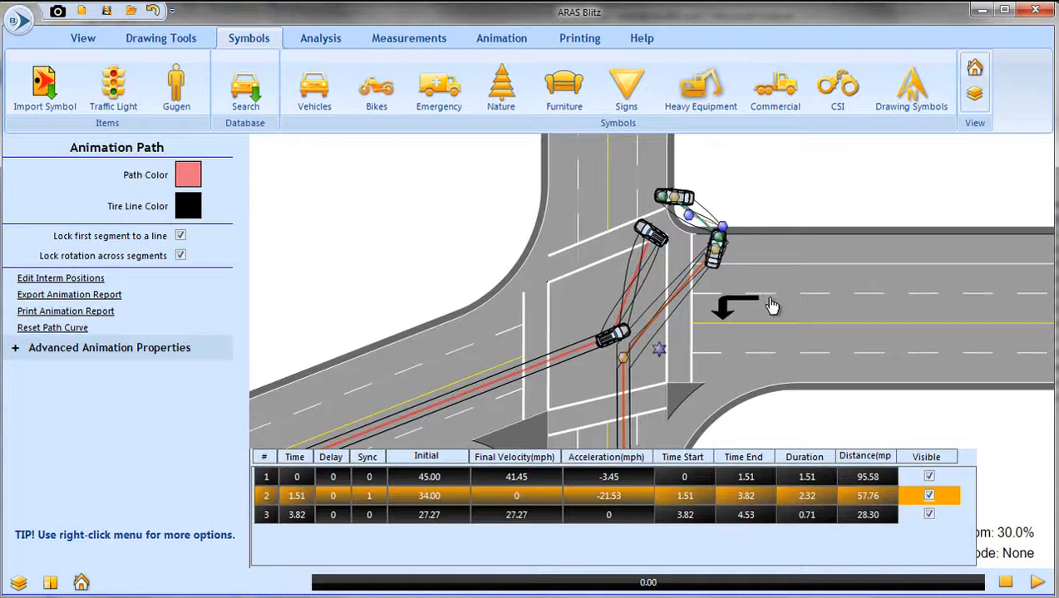
Set the BMW's third path segment to an initial velocity of 18 mph, a final velocity of 0 and sync 2.
{"action": "double_click", "coordinate": [463, 519]}
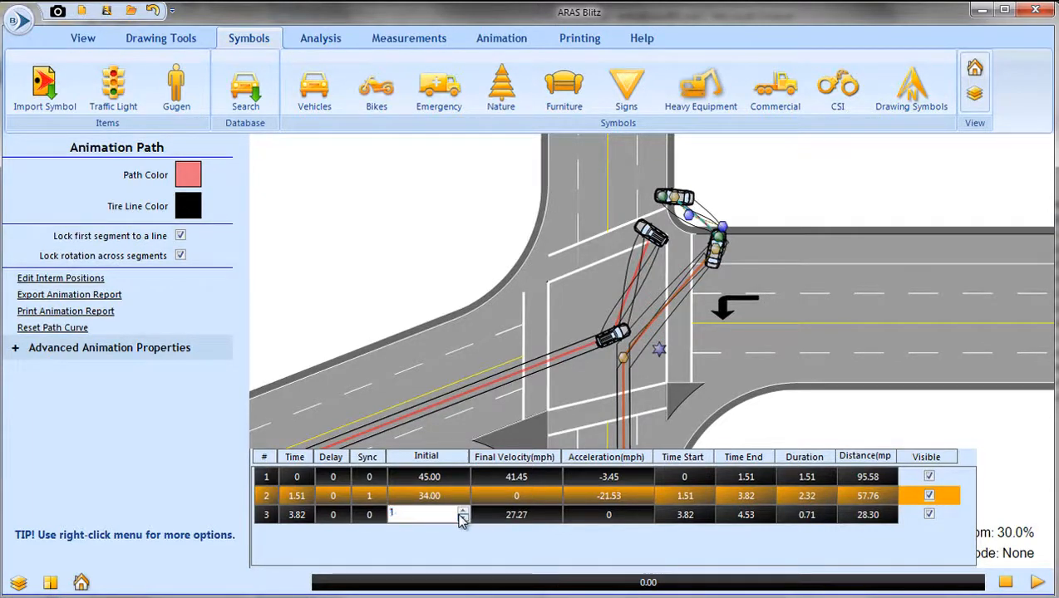
{"action": "double_click", "coordinate": [505, 516]}
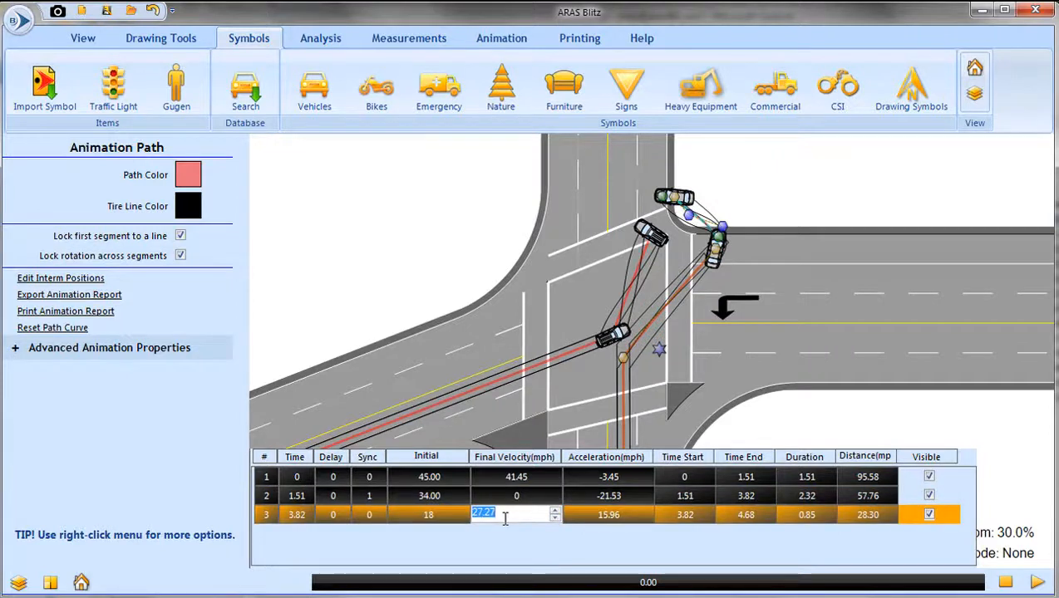
{"action": "type", "text": "0"}
{"action": "key", "text": "Return"}
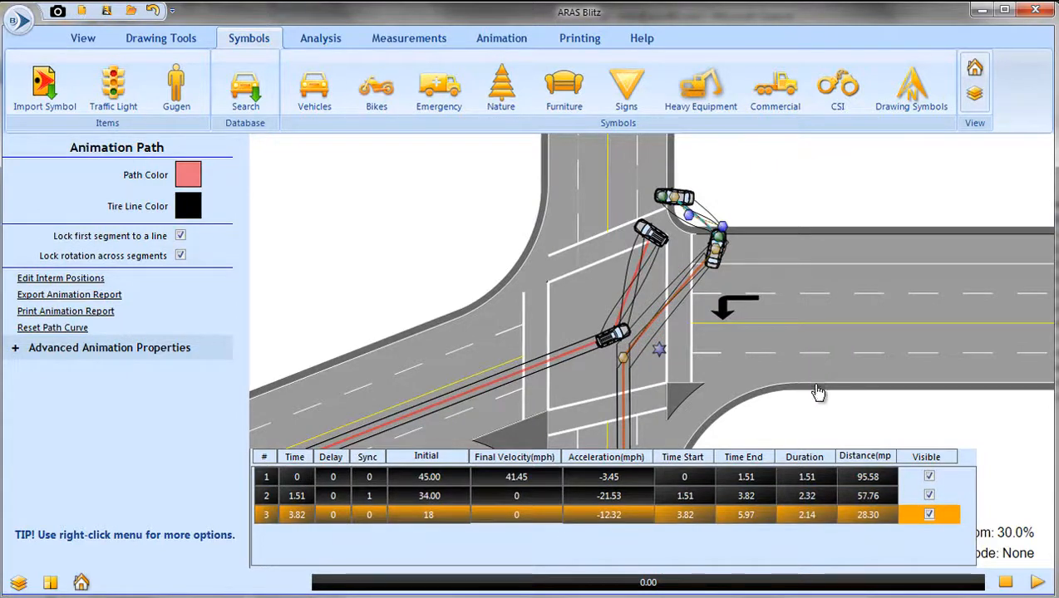
{"action": "double_click", "coordinate": [383, 515]}
{"action": "left_click", "coordinate": [380, 511]}
{"action": "left_click", "coordinate": [373, 326]}
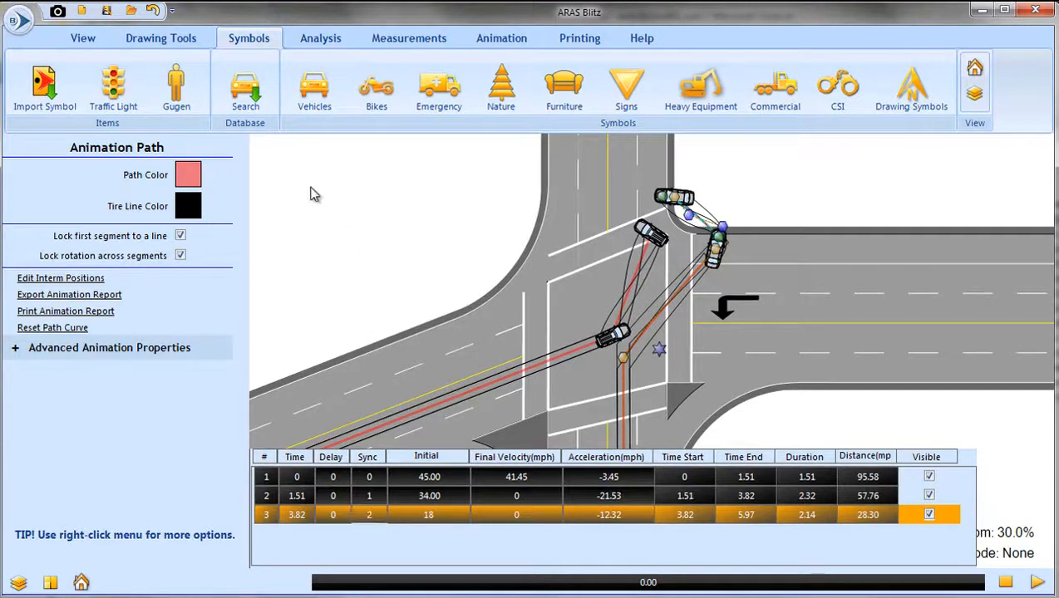
Insert a 2008 Chevrolet Avalanche 1500 crew-cab pickup from the vehicle database into the northernmost lane of the east road.
{"action": "left_click", "coordinate": [238, 103]}
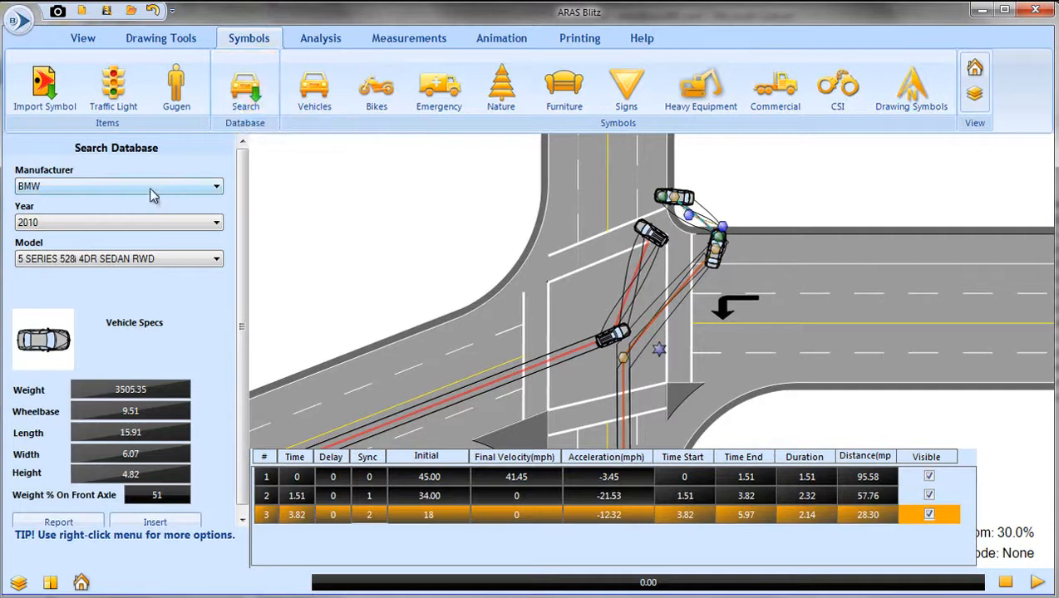
{"action": "left_click", "coordinate": [147, 183]}
{"action": "left_click", "coordinate": [81, 243]}
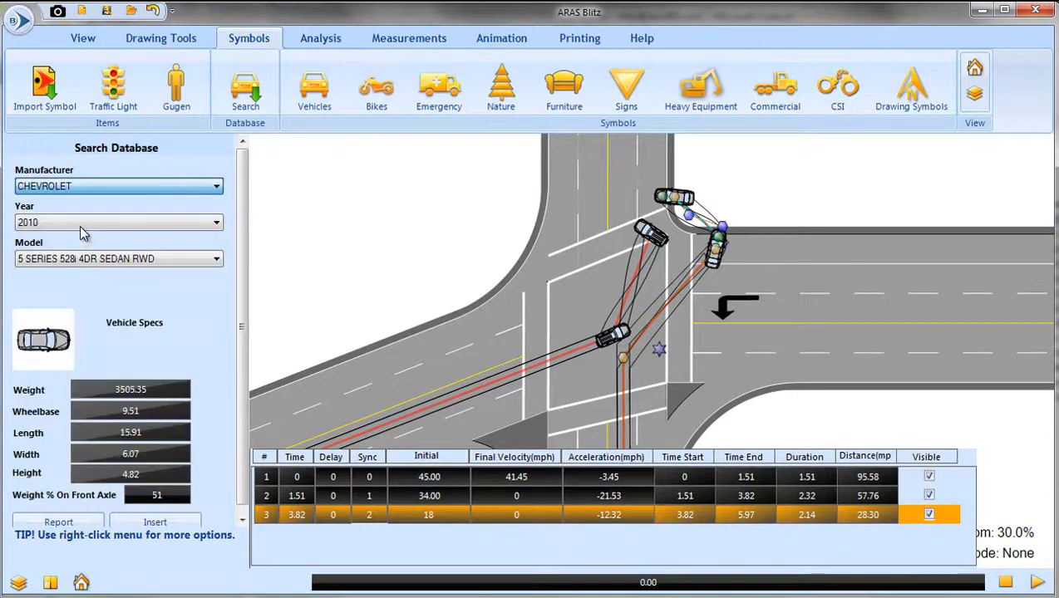
{"action": "left_click", "coordinate": [81, 233]}
{"action": "left_click", "coordinate": [69, 265]}
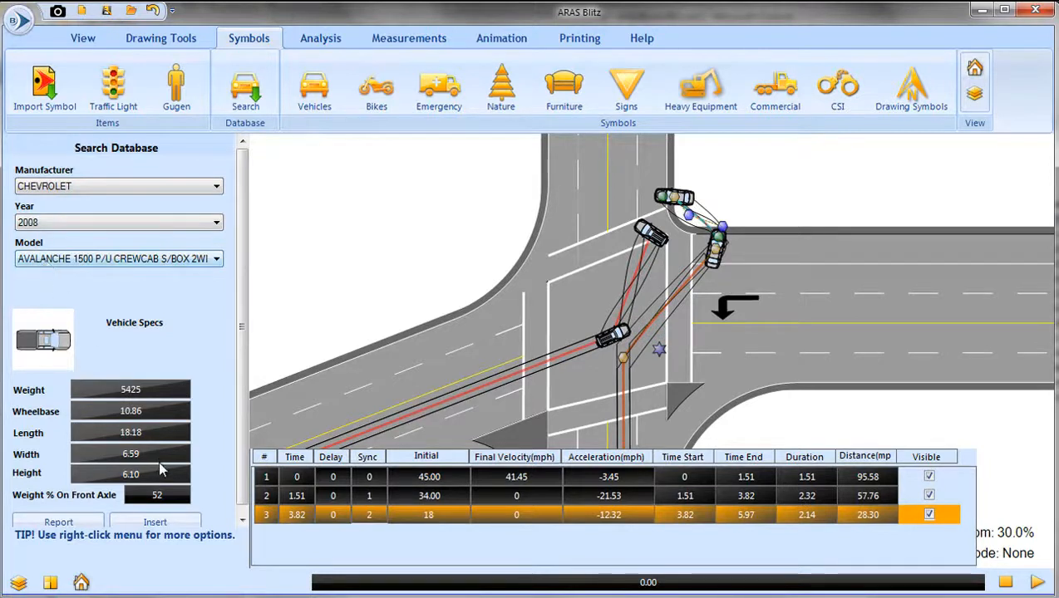
{"action": "left_click", "coordinate": [172, 522]}
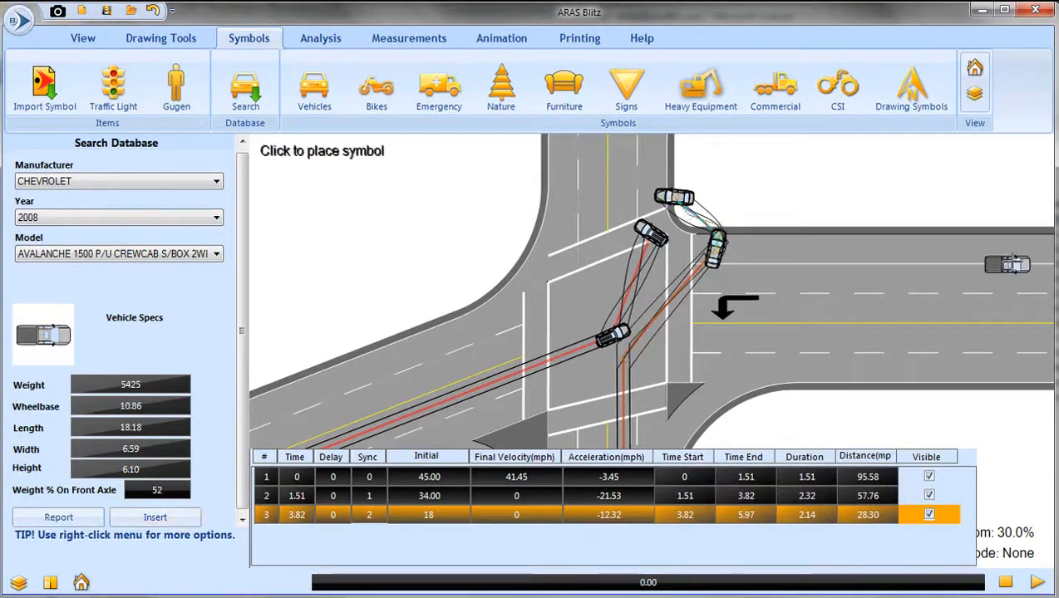
{"action": "left_click", "coordinate": [1025, 249]}
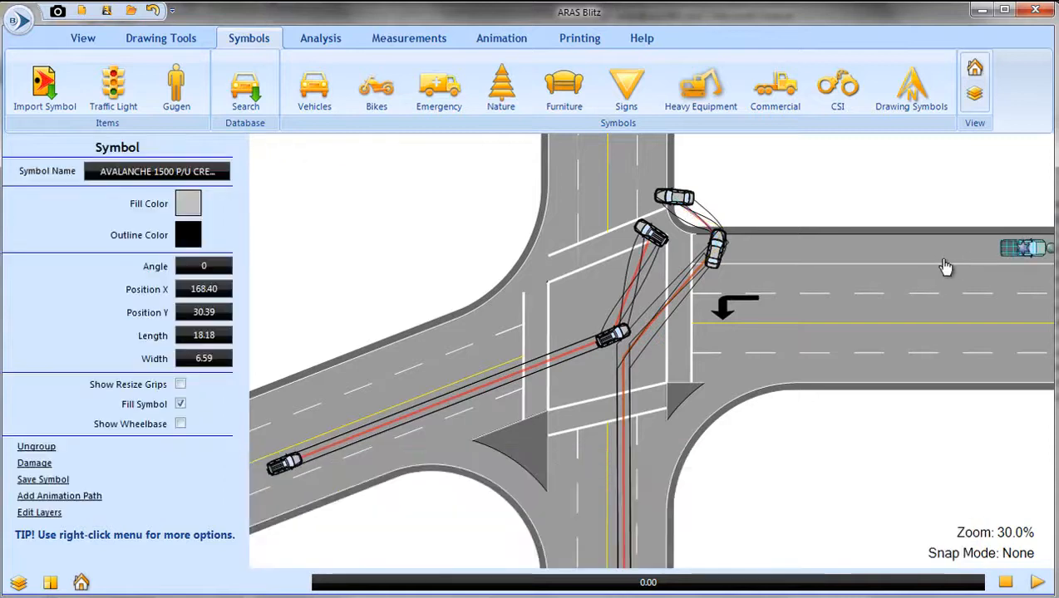
Add a two-segment animation path to the Avalanche, about 112 west to the BMW and about 28.4 northwest off the road.
{"action": "right_click", "coordinate": [1022, 247]}
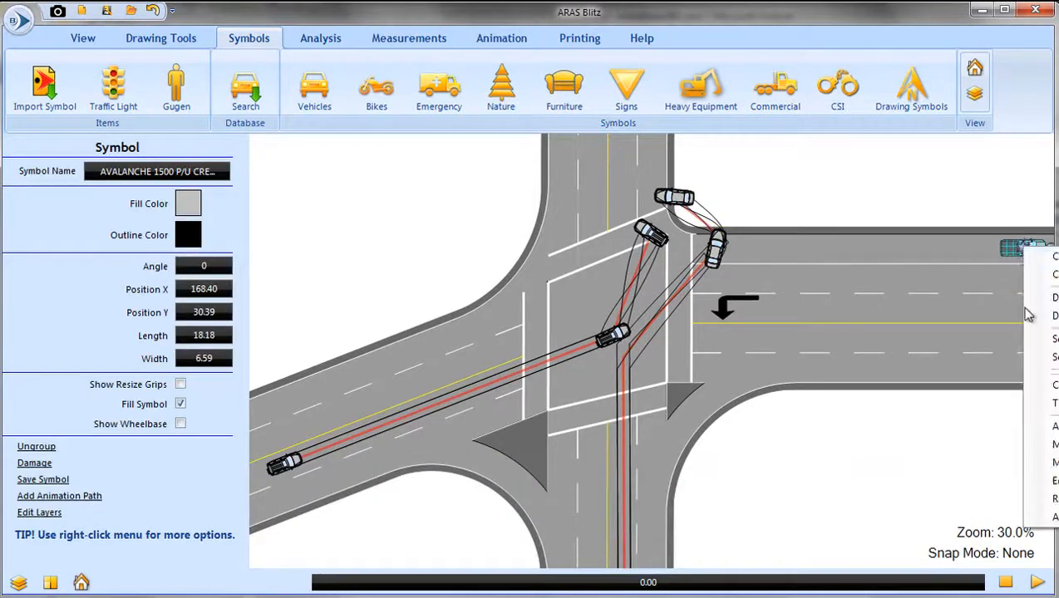
{"action": "left_click", "coordinate": [1043, 426]}
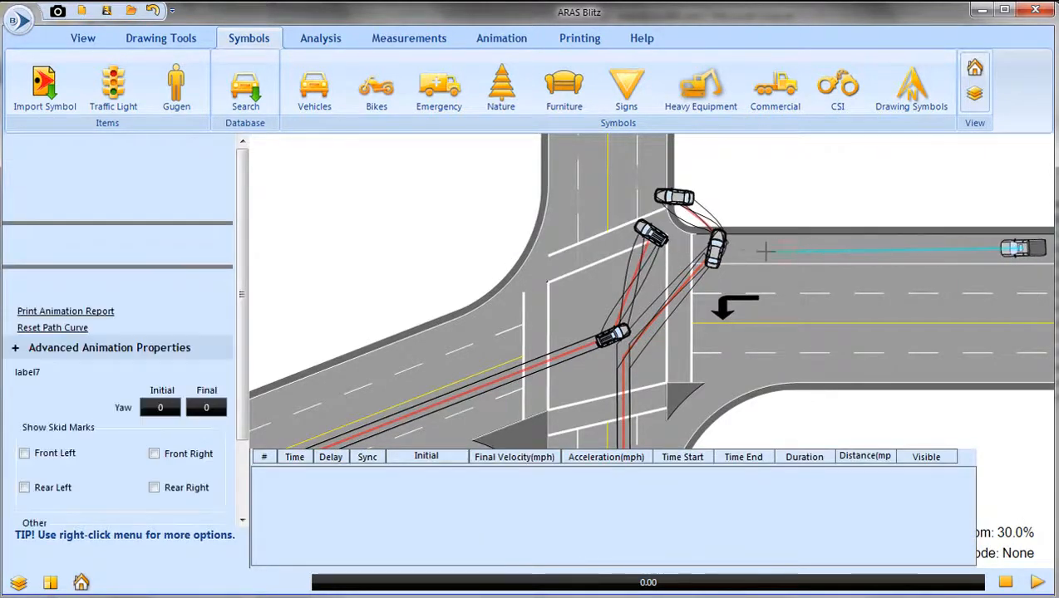
{"action": "left_click", "coordinate": [746, 244]}
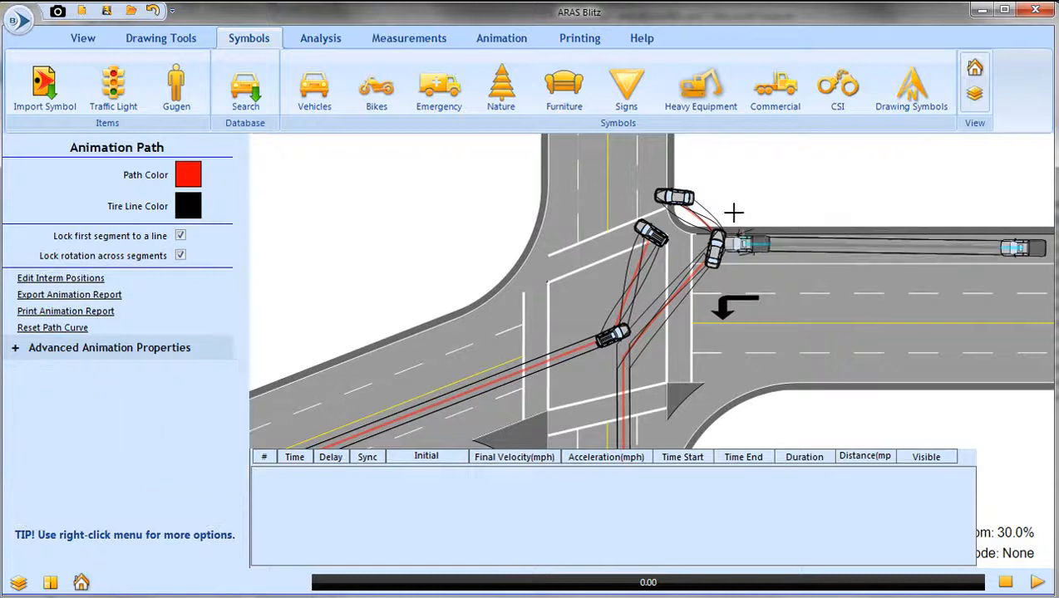
{"action": "right_click", "coordinate": [705, 190]}
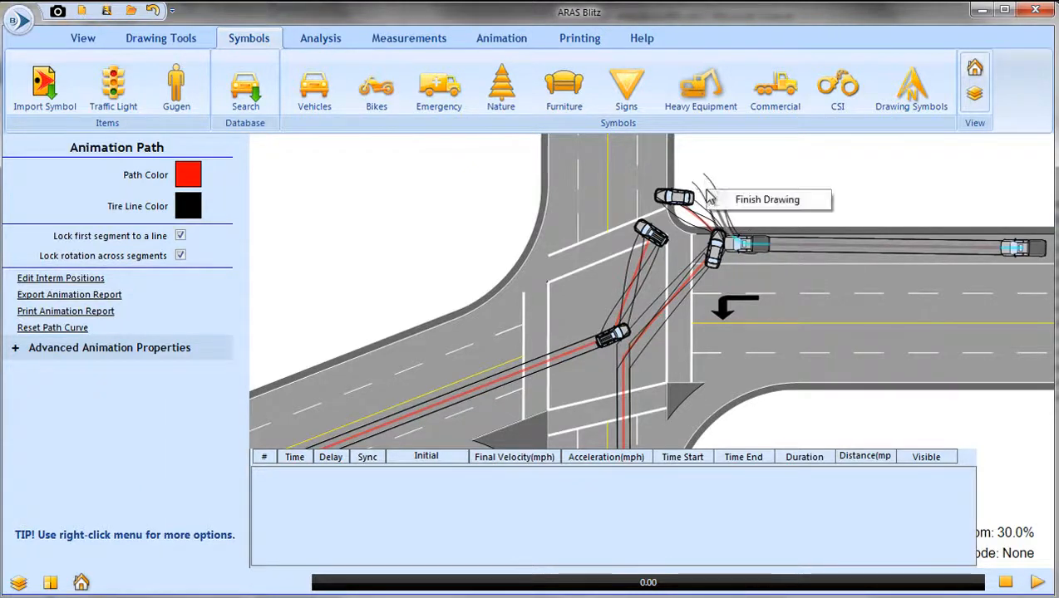
{"action": "left_click", "coordinate": [739, 200]}
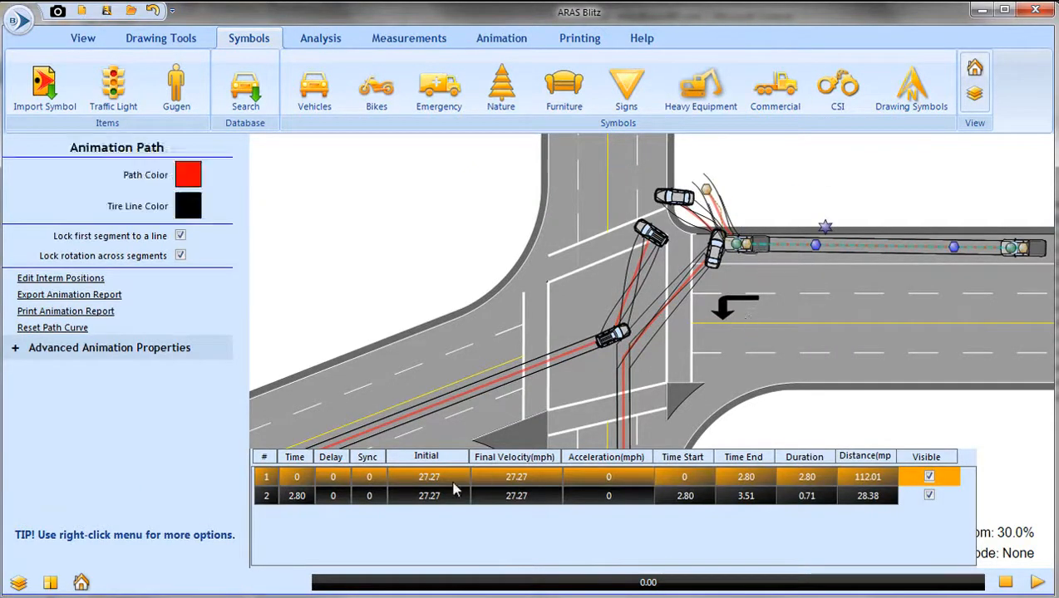
Set the Avalanche's first-segment final velocity to 21 mph and its second segment to 12 mph initial, 0 mph final and sync 2.
{"action": "left_click", "coordinate": [489, 480]}
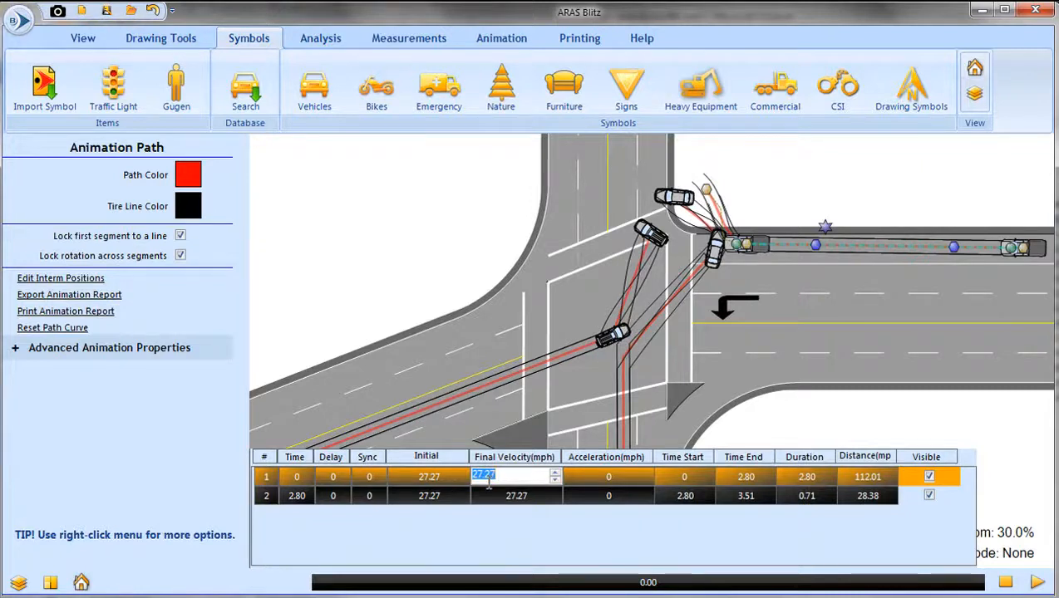
{"action": "left_click", "coordinate": [449, 496]}
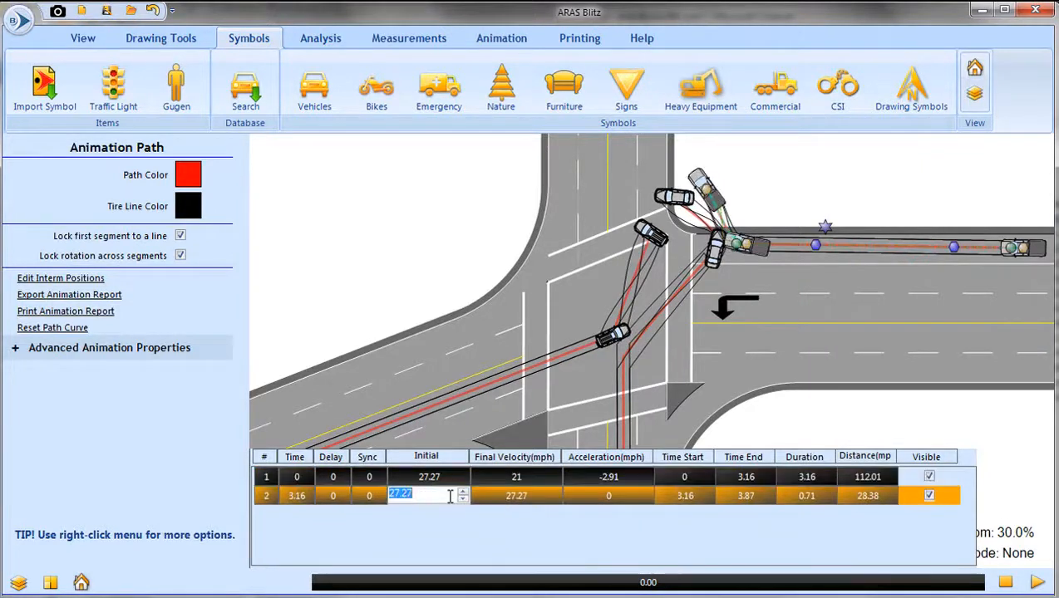
{"action": "type", "text": "12"}
{"action": "left_click", "coordinate": [511, 497]}
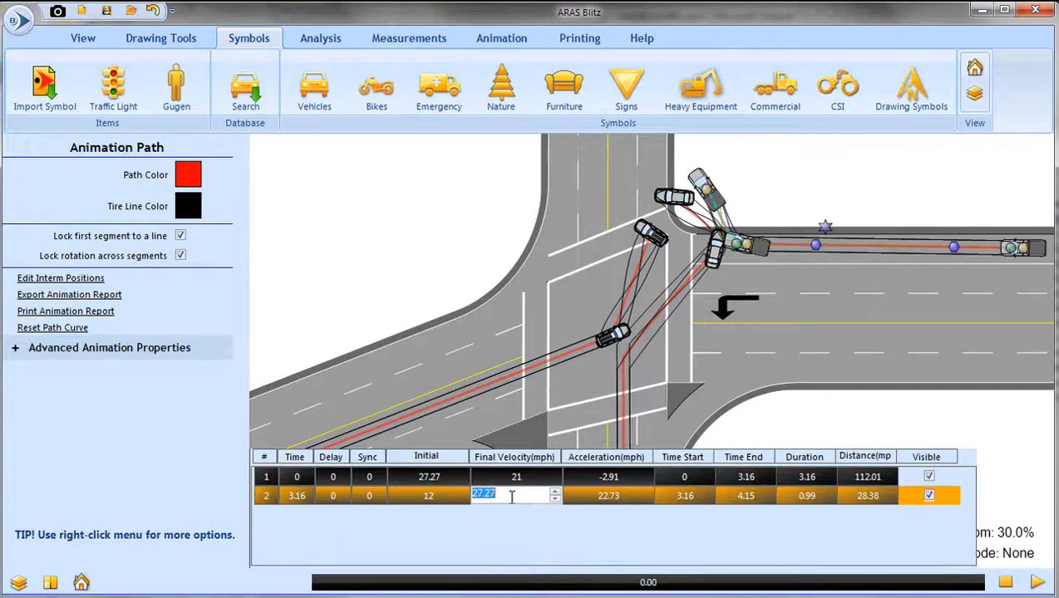
{"action": "left_click", "coordinate": [369, 496]}
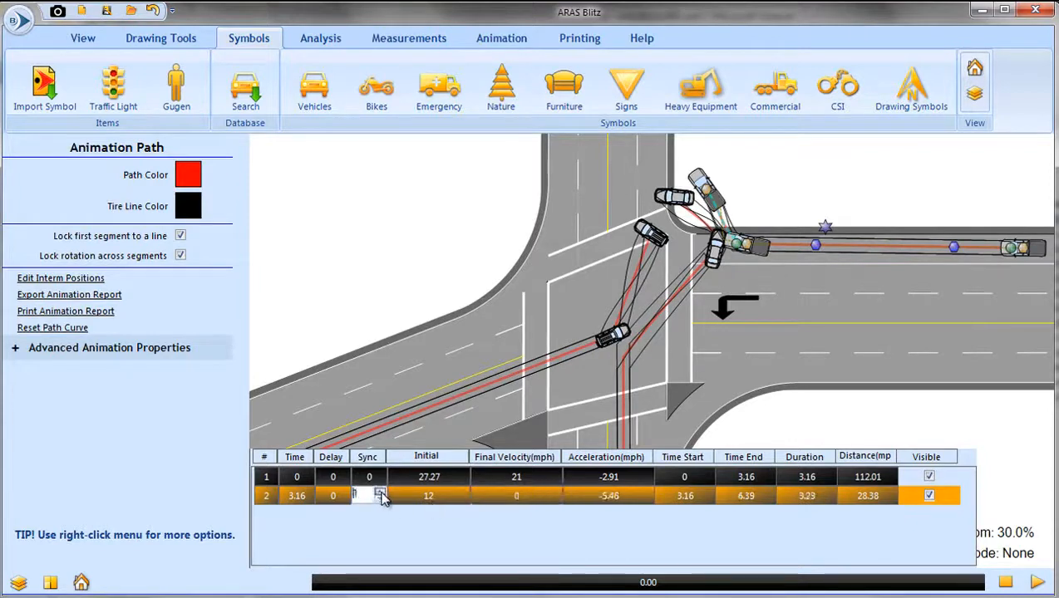
{"action": "left_click", "coordinate": [380, 492]}
Play the three-vehicle collision animation through to the vehicles' rest positions, and stop it.
{"action": "scroll", "coordinate": [842, 385], "scroll_direction": "down", "scroll_amount": 2}
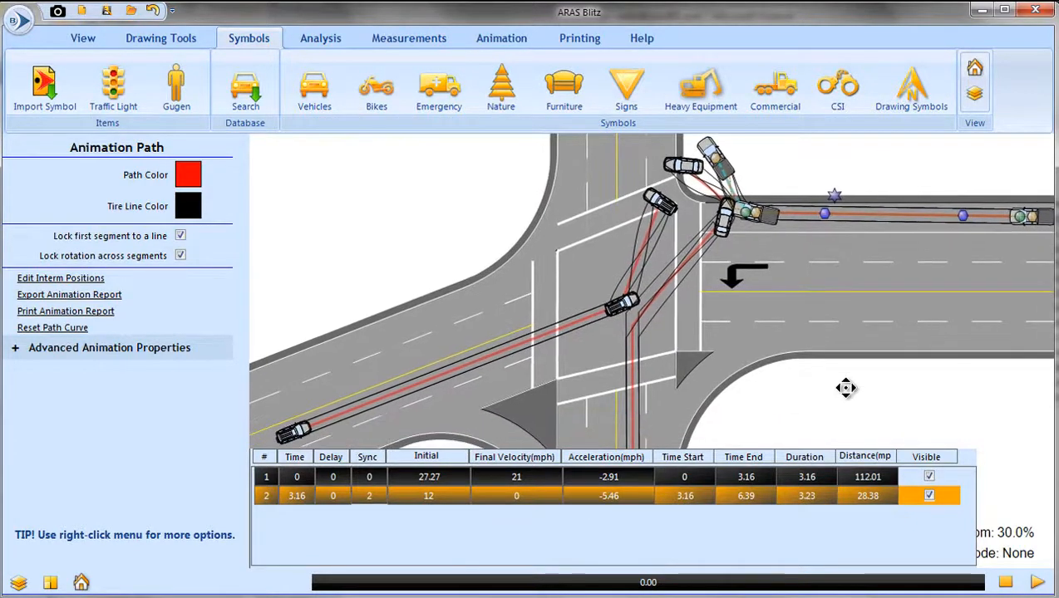
{"action": "left_click_drag", "start_coordinate": [856, 410], "coordinate": [815, 359]}
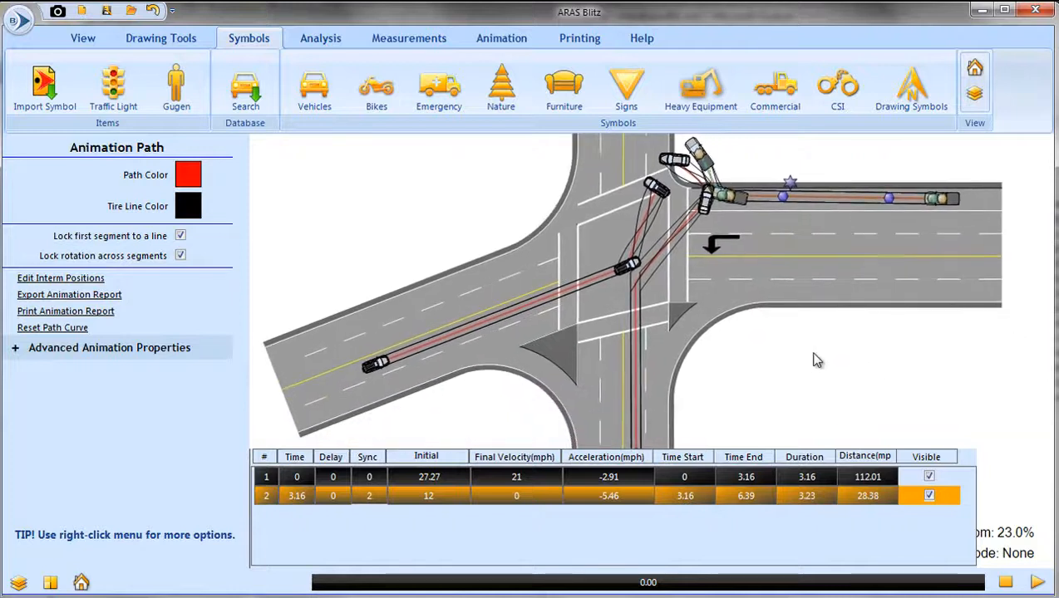
{"action": "left_click", "coordinate": [1036, 585]}
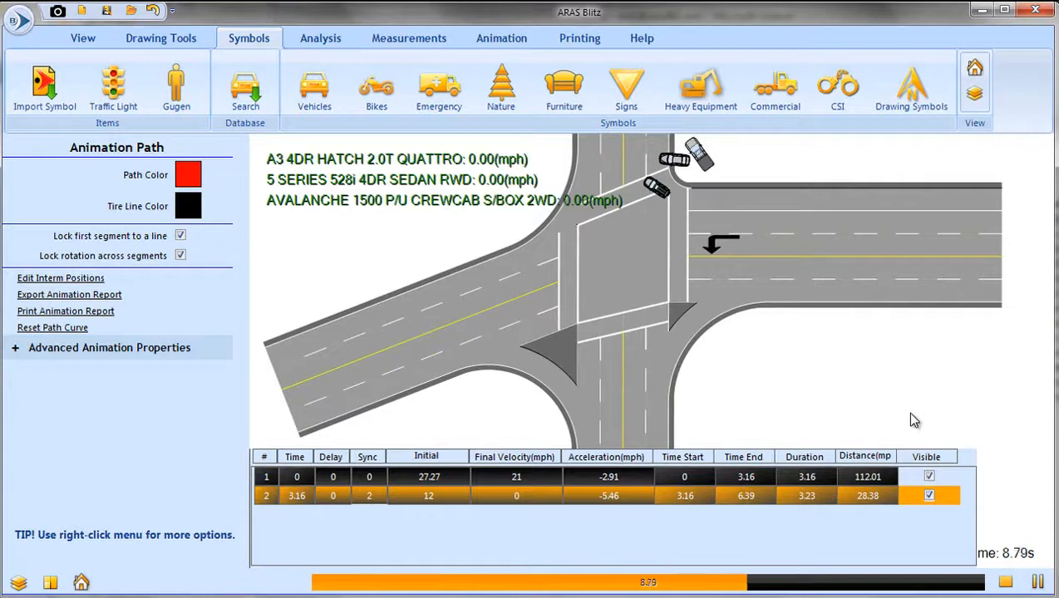
{"action": "left_click", "coordinate": [1006, 582]}
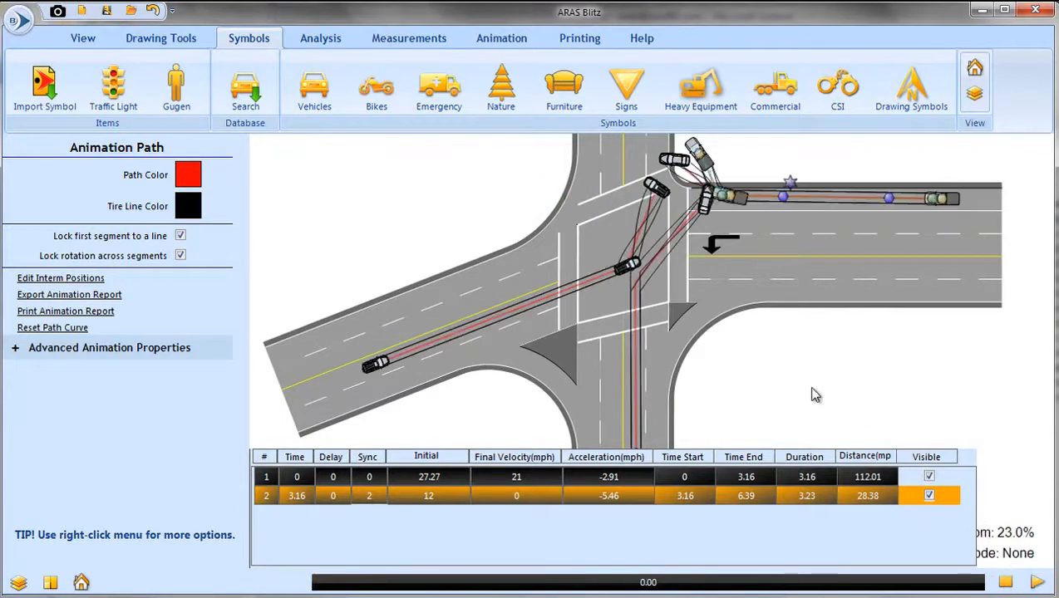
Move the Avalanche's final rest position slightly north, lengthening its second path segment to about 29.5.
{"action": "left_click_drag", "start_coordinate": [813, 392], "coordinate": [822, 442]}
{"action": "scroll", "coordinate": [713, 237], "scroll_direction": "up", "scroll_amount": 6}
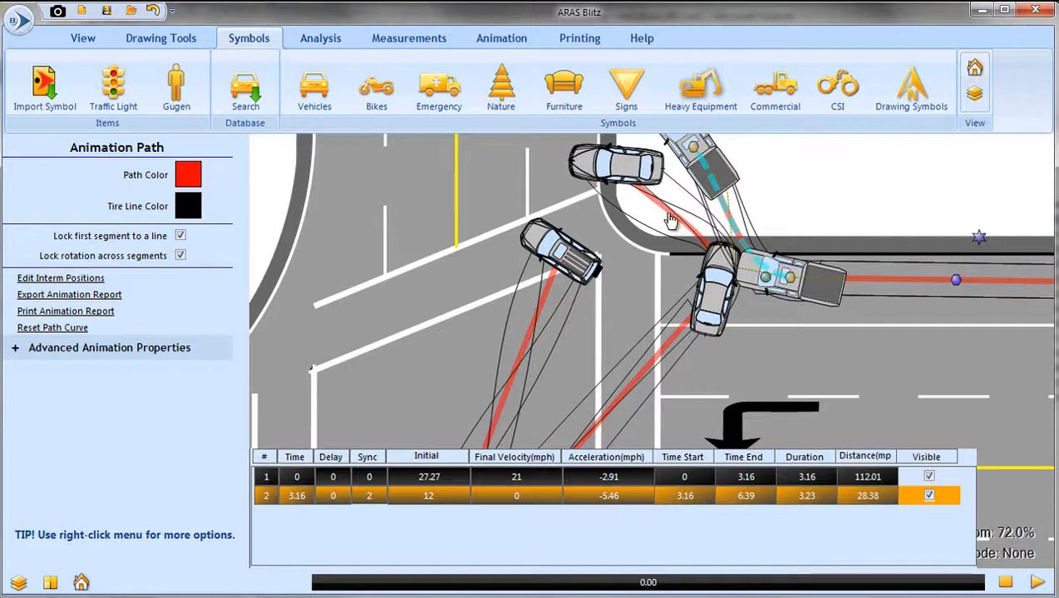
{"action": "left_click_drag", "start_coordinate": [764, 191], "coordinate": [781, 234]}
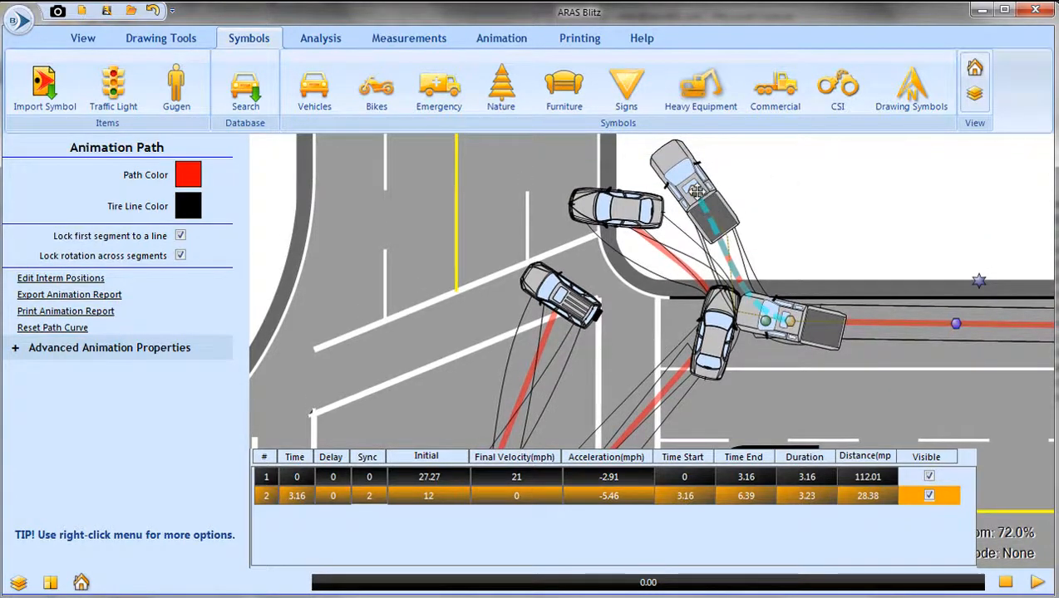
{"action": "left_click_drag", "start_coordinate": [696, 192], "coordinate": [696, 181]}
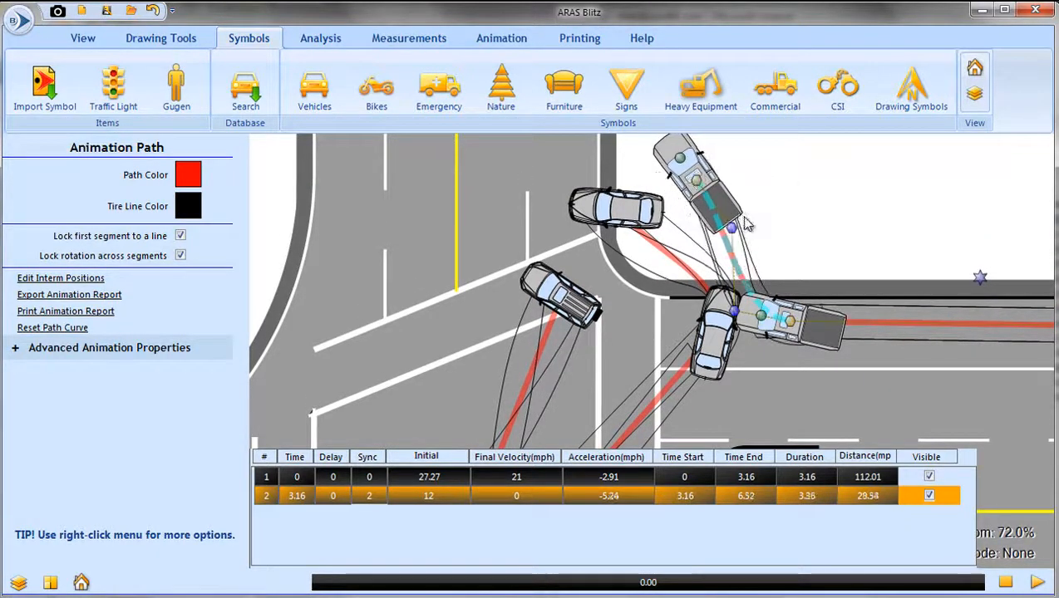
Bring up the animation playback and recording options and deselect the Avalanche's path.
{"action": "scroll", "coordinate": [771, 243], "scroll_direction": "down", "scroll_amount": 5}
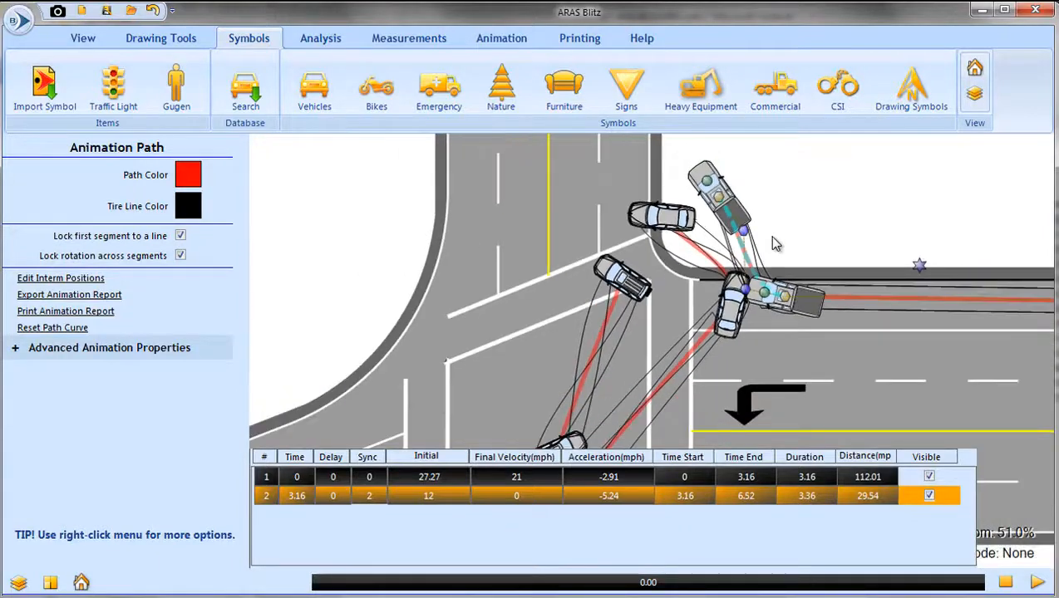
{"action": "left_click_drag", "start_coordinate": [958, 438], "coordinate": [945, 404]}
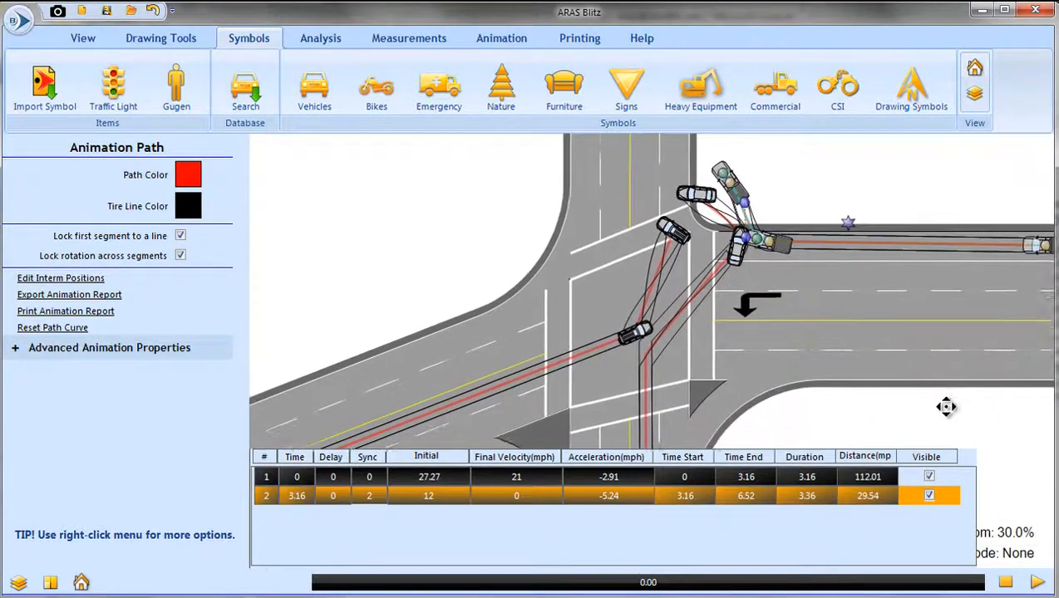
{"action": "left_click", "coordinate": [499, 39]}
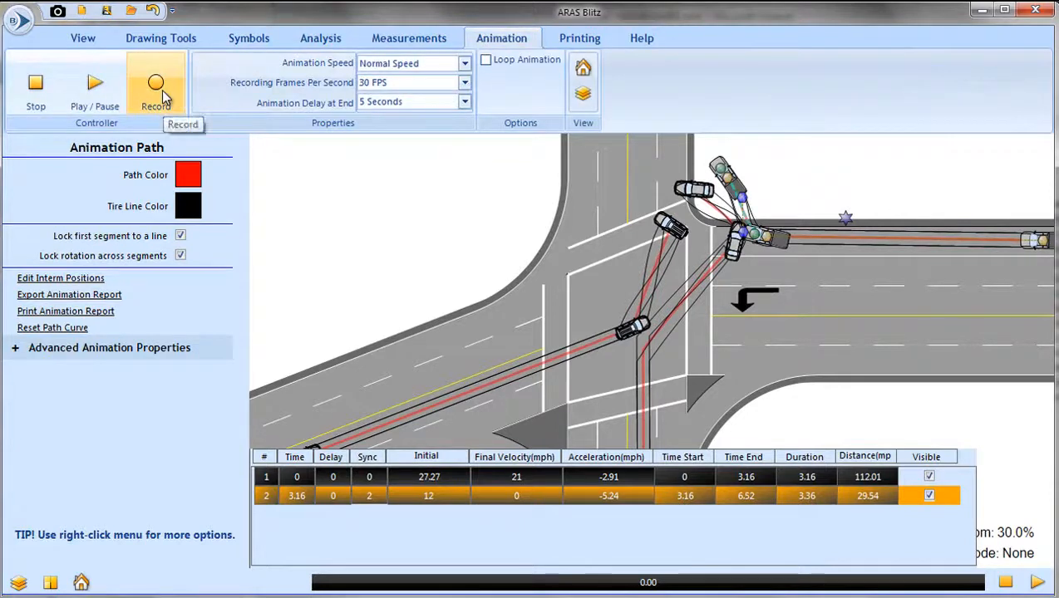
{"action": "left_click", "coordinate": [815, 428]}
{"action": "left_click_drag", "start_coordinate": [816, 430], "coordinate": [770, 455]}
{"action": "scroll", "coordinate": [821, 469], "scroll_direction": "down", "scroll_amount": 3}
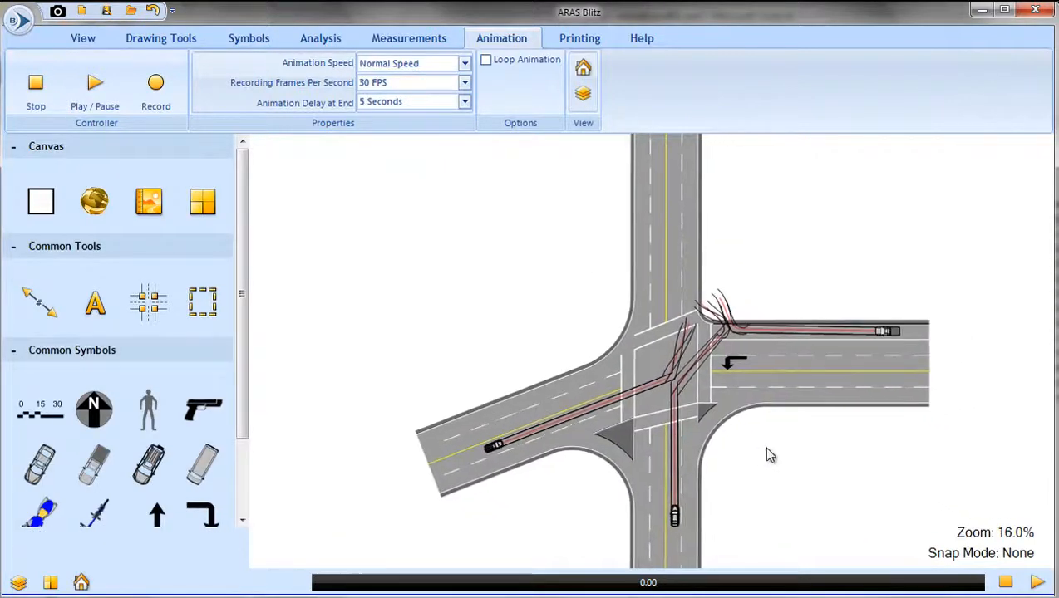
{"action": "scroll", "coordinate": [770, 454], "scroll_direction": "up", "scroll_amount": 2}
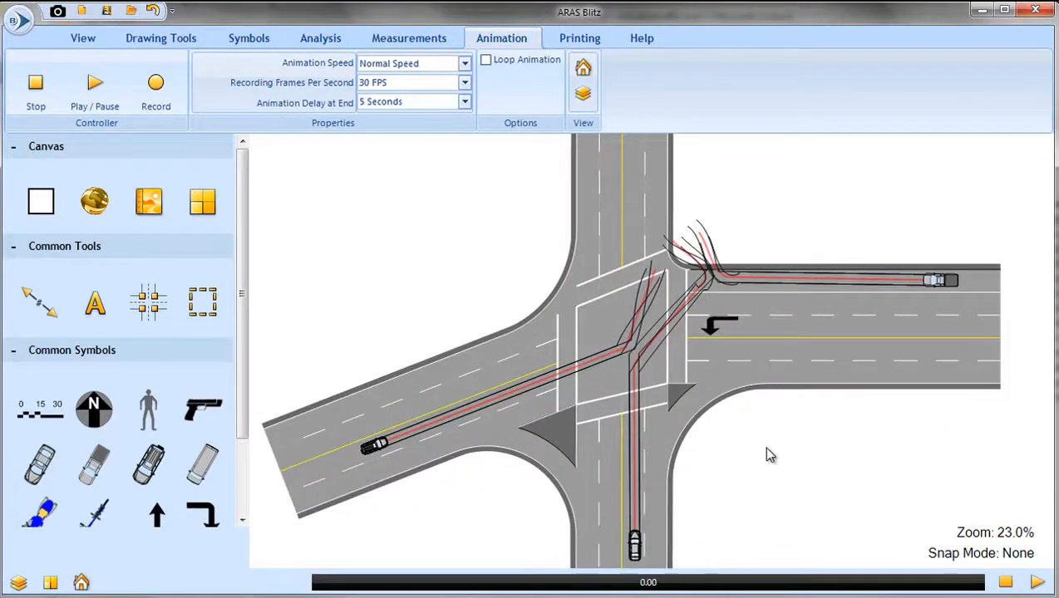